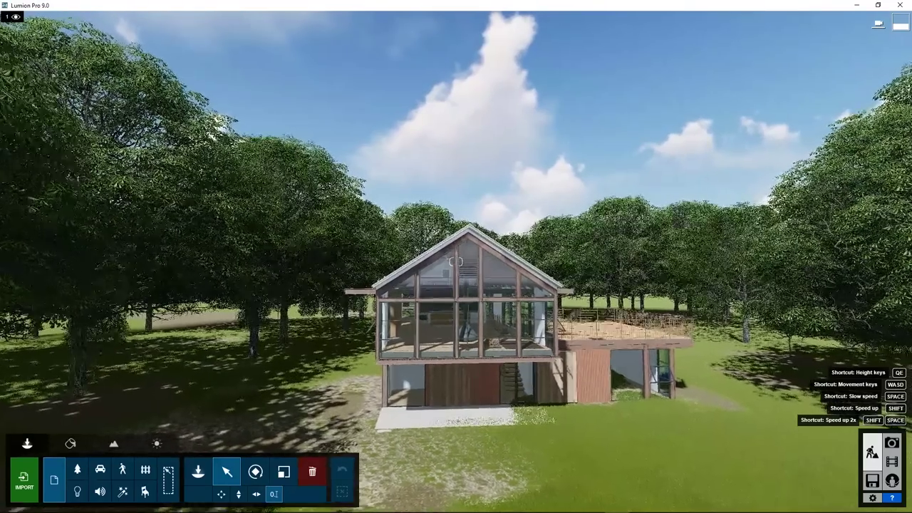
Fly forward through the glass gable into the house and tilt the view down to the kitchen floor.
key(w)
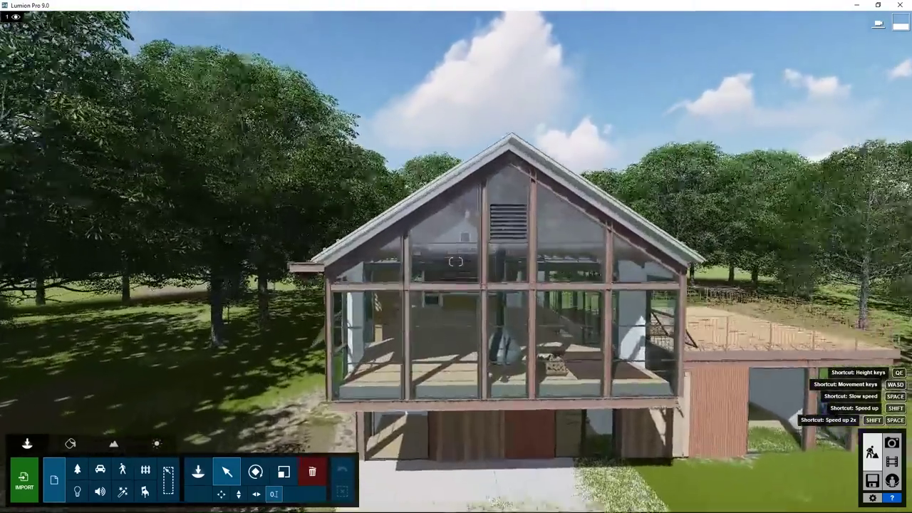
key(w)
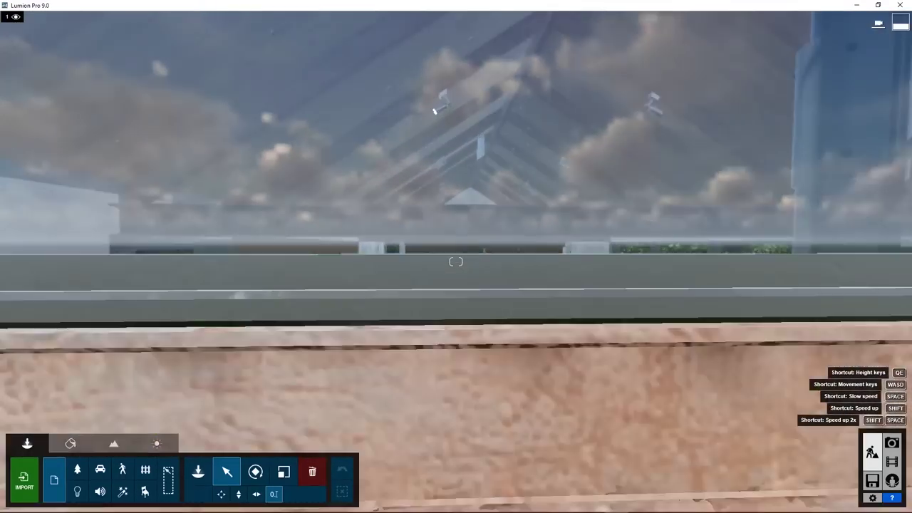
key(w)
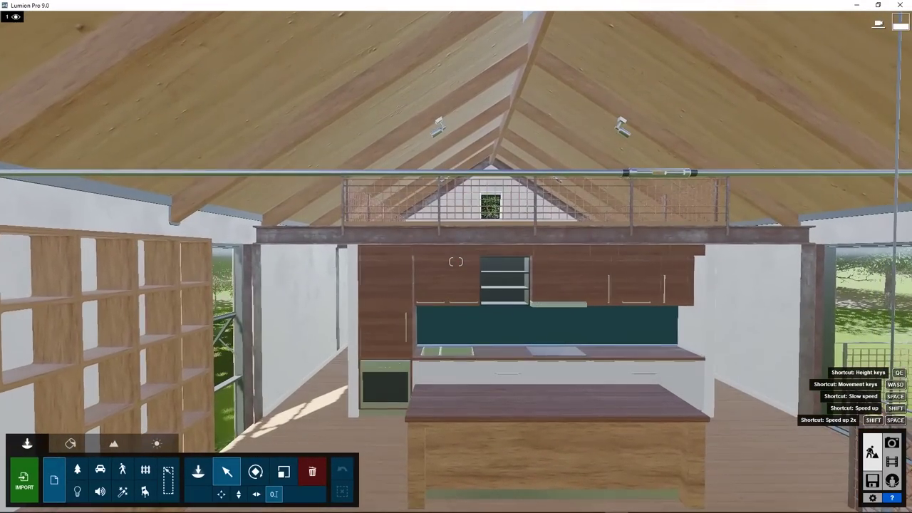
right_drag(456, 262, 557, 368)
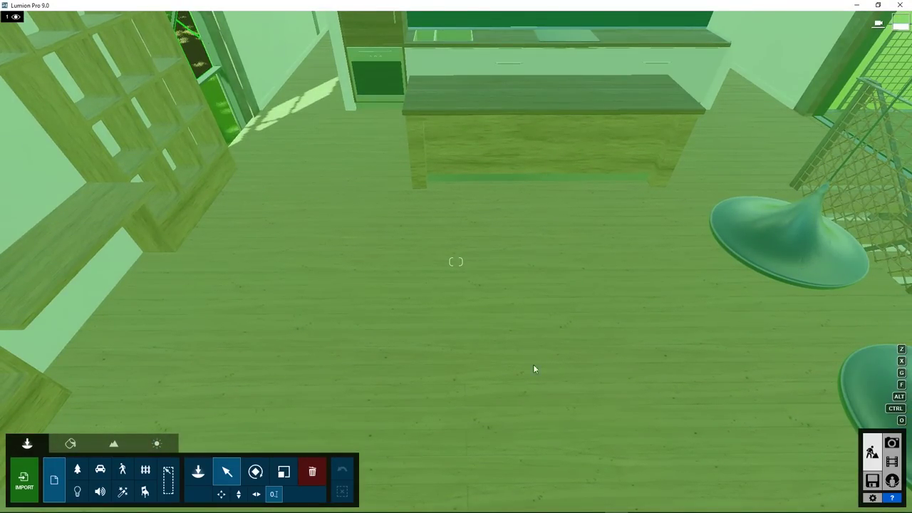
Place the basic Lamp spotlight from the light library on the floor in front of the kitchen island.
click(77, 492)
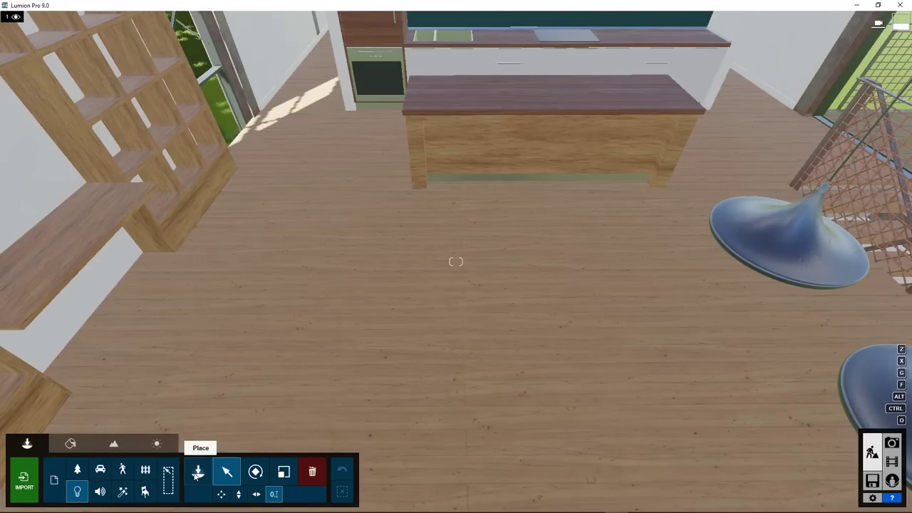
click(197, 472)
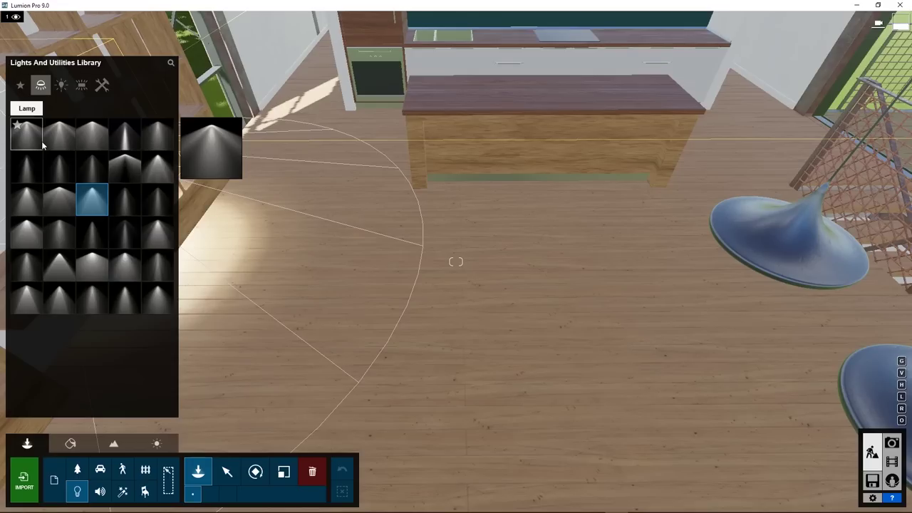
click(125, 134)
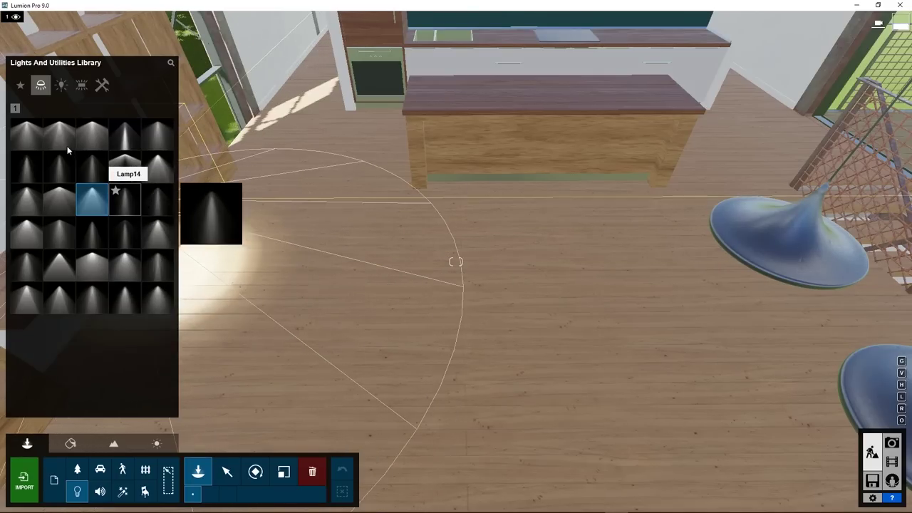
click(35, 135)
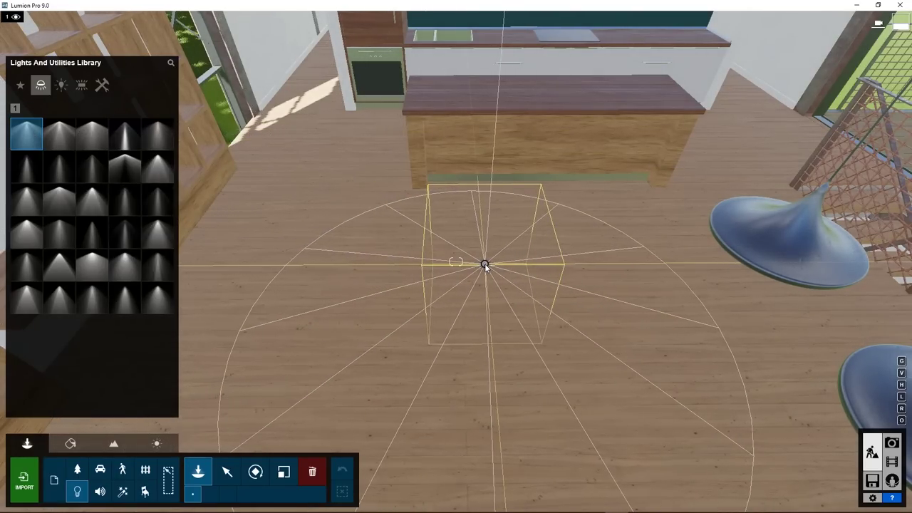
click(484, 265)
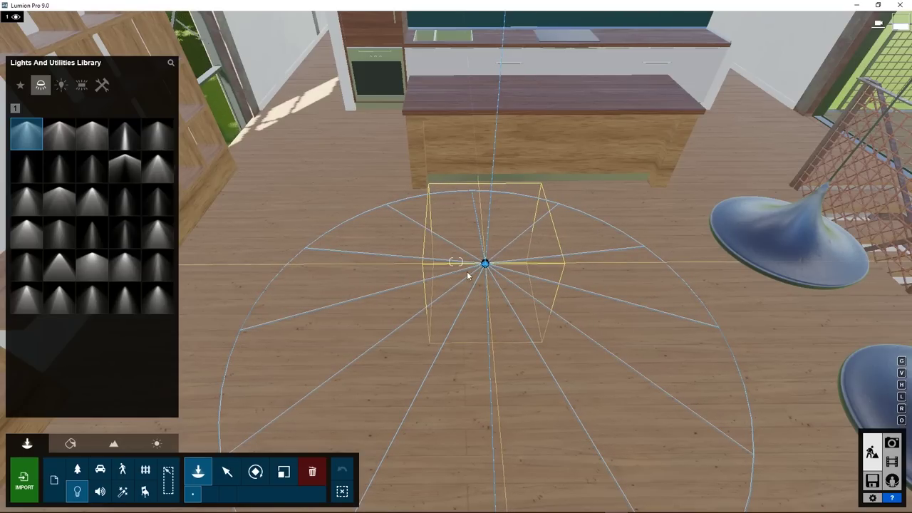
Lift the Lamp spotlight with Move up from the floor to just under the loft beam.
click(227, 471)
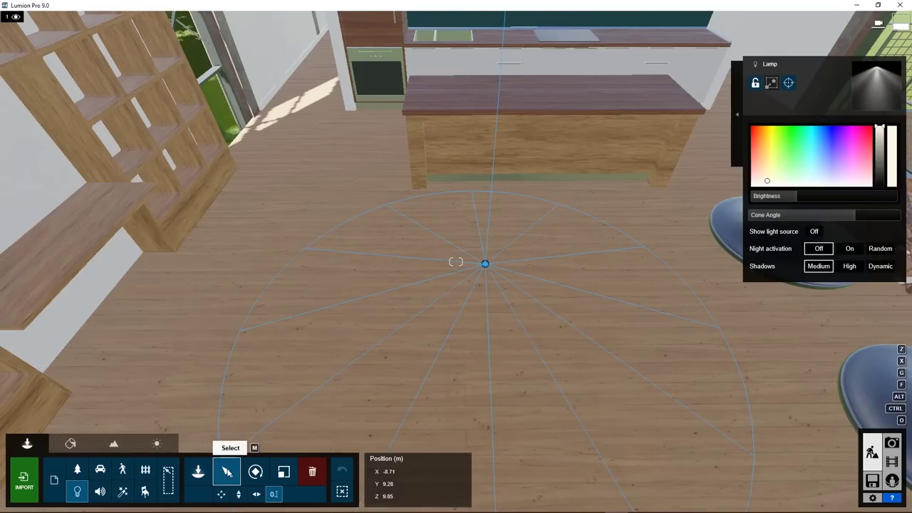
click(239, 493)
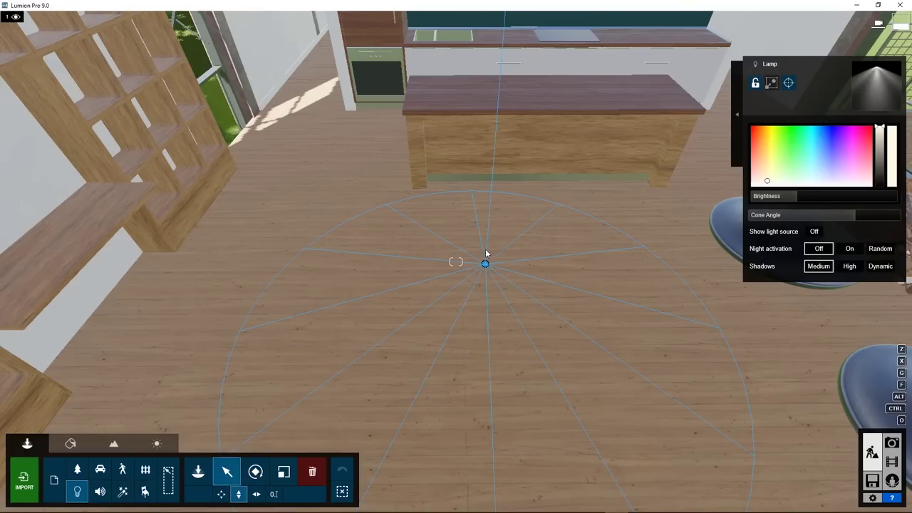
drag(484, 263, 490, 192)
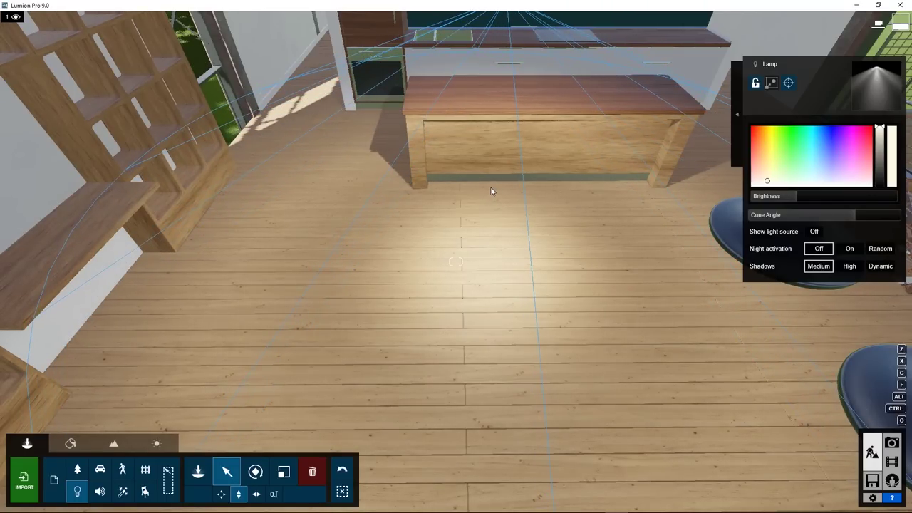
mouse_move(460, 229)
right_down()
mouse_move(460, 171)
mouse_move(460, 220)
right_up()
drag(489, 182, 489, 154)
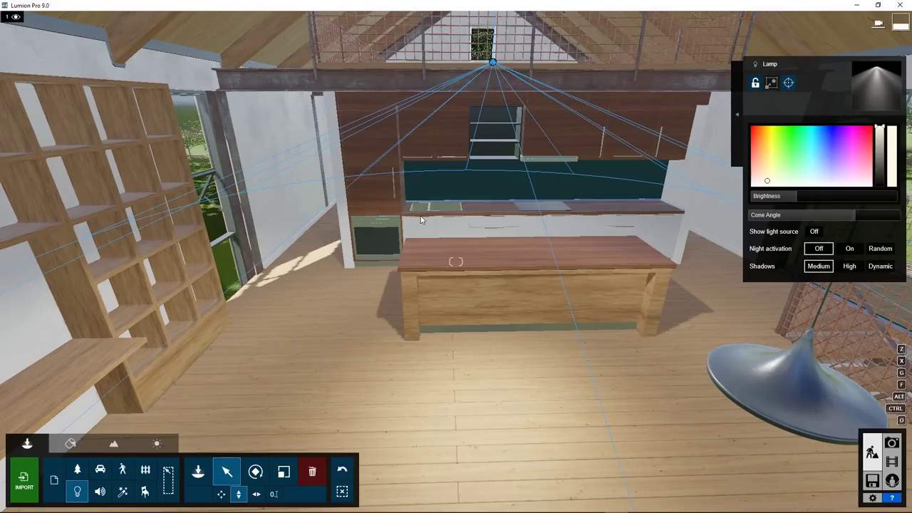
key(w)
mouse_move(492, 369)
right_down()
mouse_move(545, 402)
mouse_move(594, 379)
mouse_move(491, 365)
right_up()
key(s)
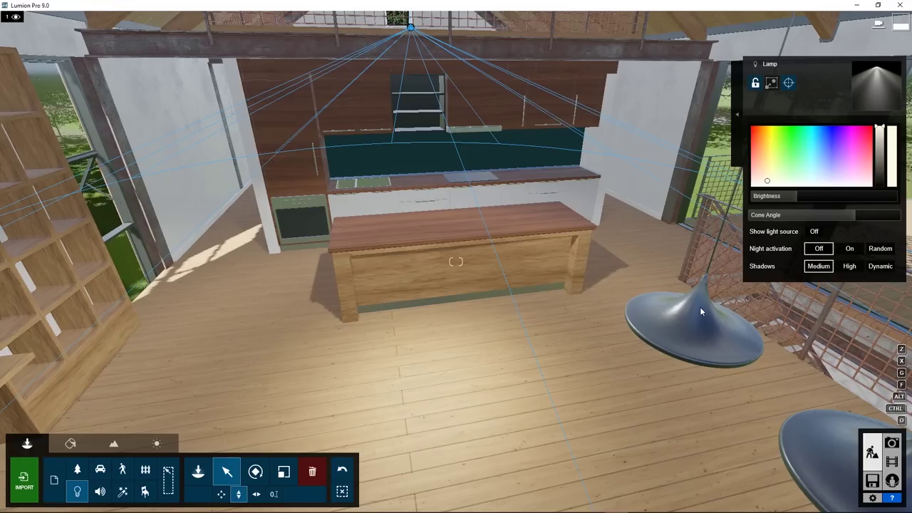
Delete the kitchen spotlight and place a new Lamp spotlight at a pendant lamp.
click(312, 470)
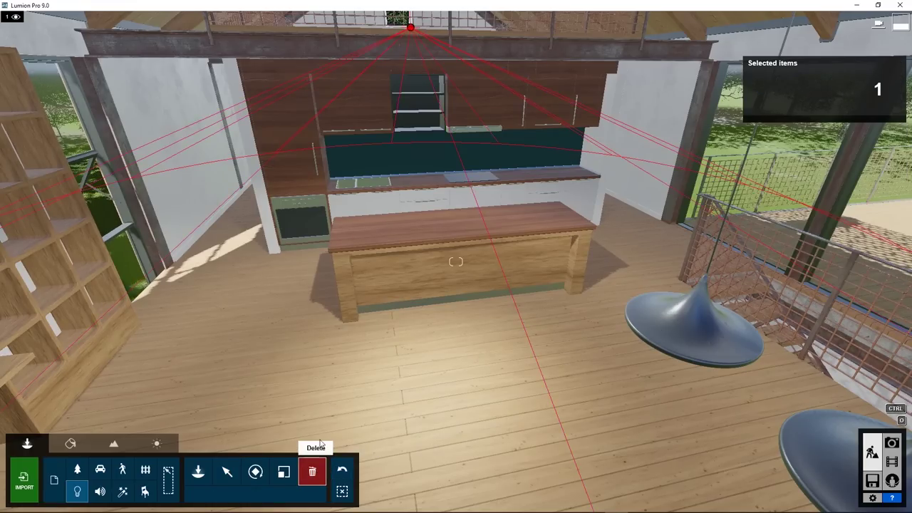
click(411, 27)
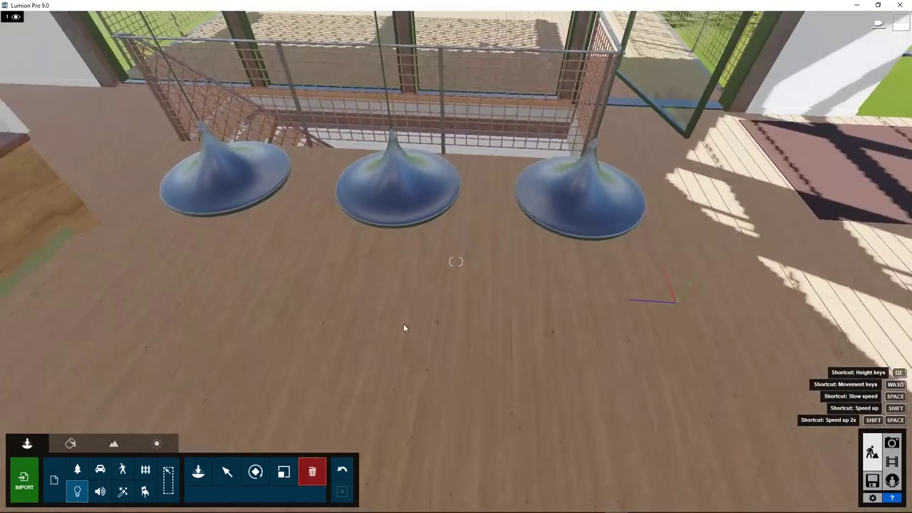
click(198, 471)
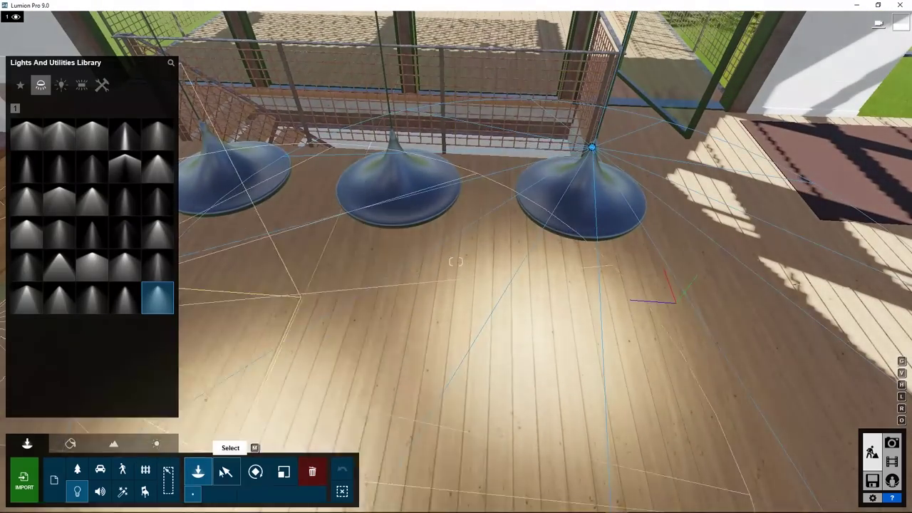
Centre the new Lamp30 spotlight inside the pendant shade at X −7.89, Y 10.96, Z 7.16 m.
click(227, 470)
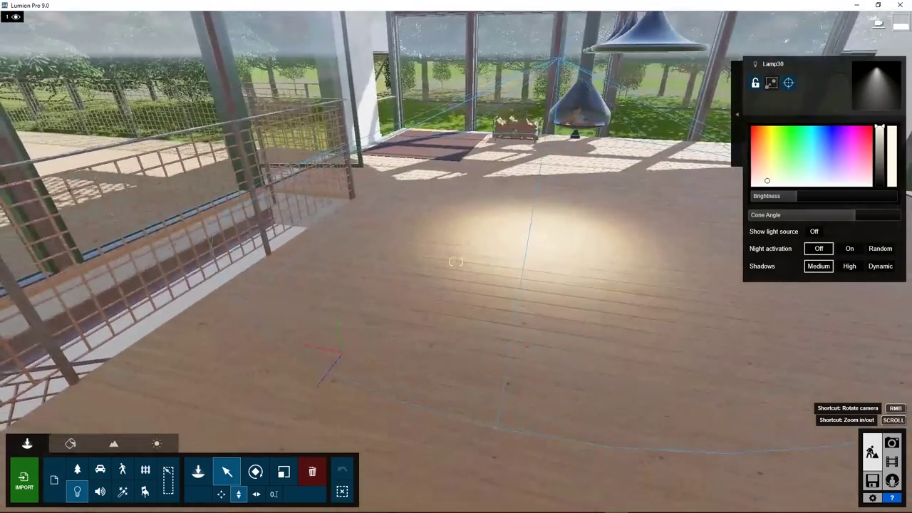
right_drag(543, 239, 498, 321)
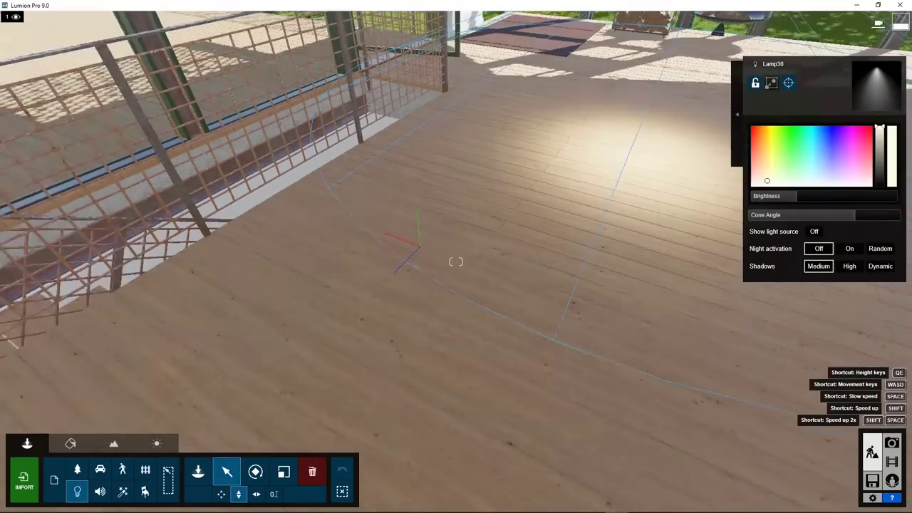
right_drag(455, 261, 455, 261)
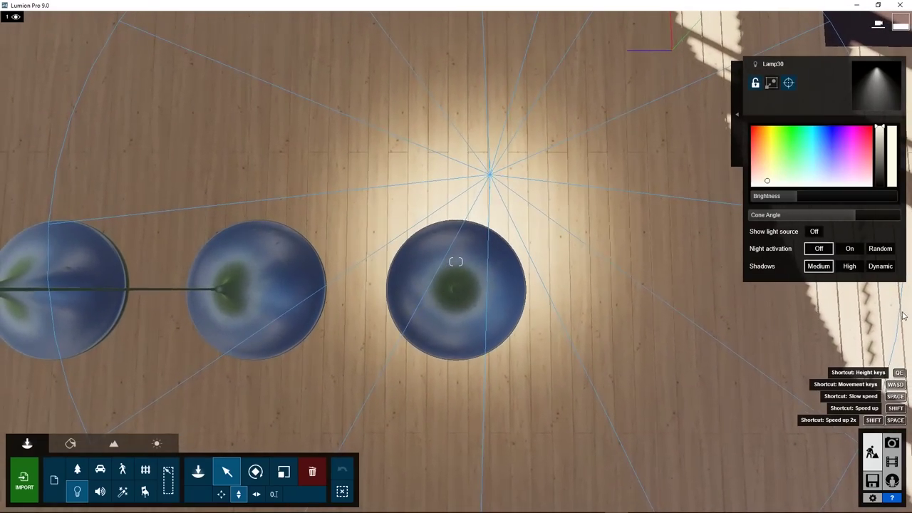
click(220, 493)
drag(490, 173, 456, 287)
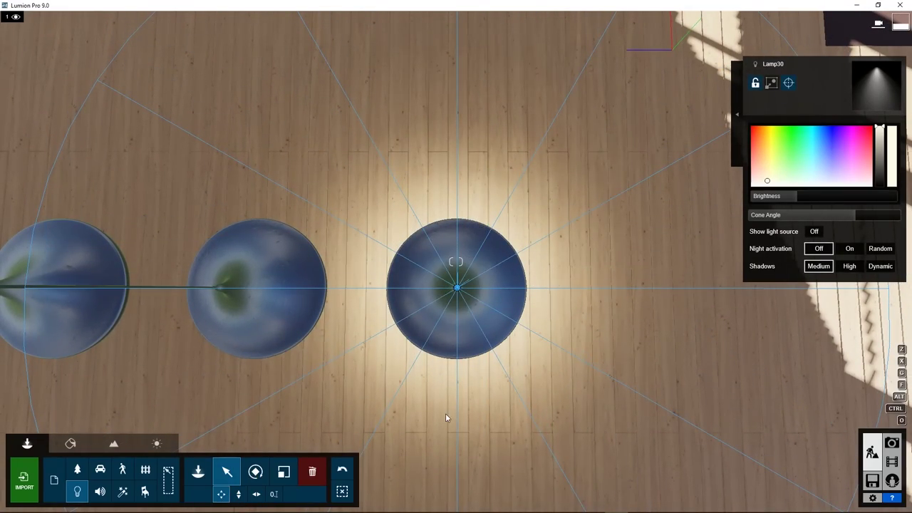
right_drag(445, 418, 446, 417)
right_drag(432, 354, 431, 354)
right_drag(574, 179, 574, 179)
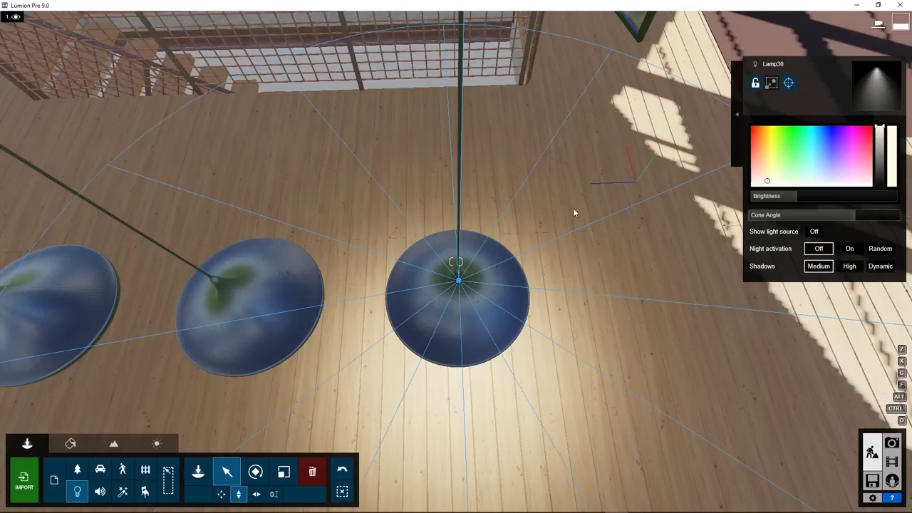
click(274, 494)
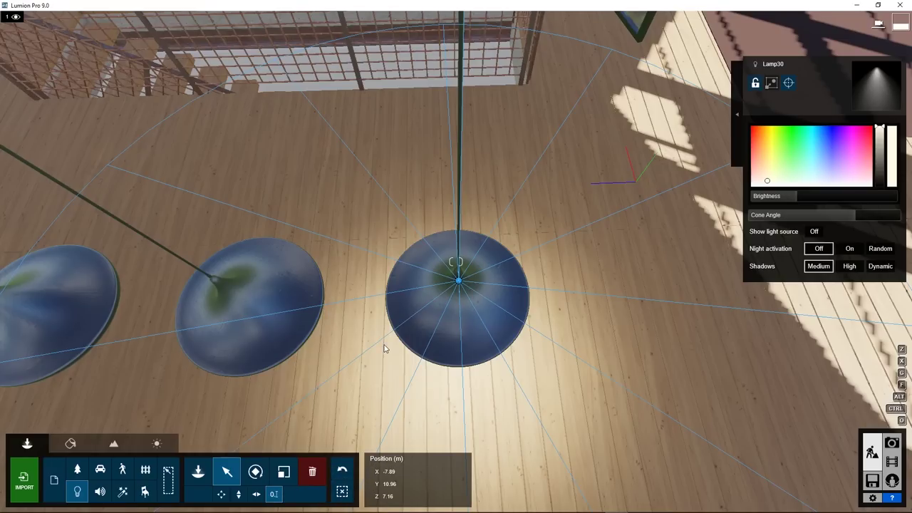
Alt-drag copies of the Lamp30 spotlight into the middle and left pendant lamps.
click(221, 495)
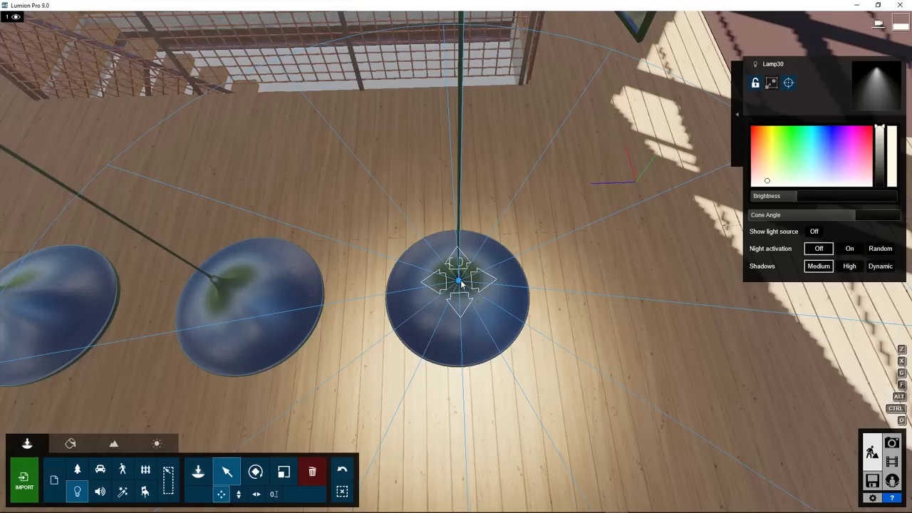
key(alt)
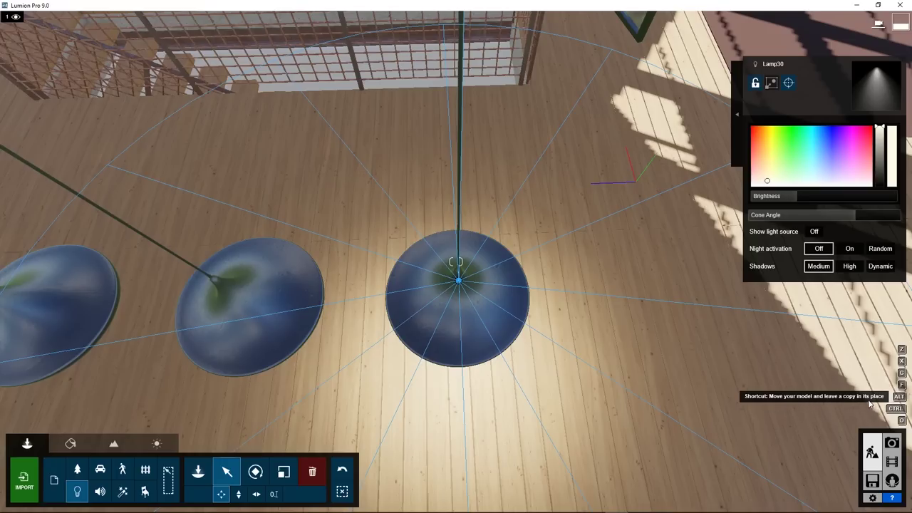
alt+drag(461, 285, 218, 285)
right_drag(183, 349, 163, 354)
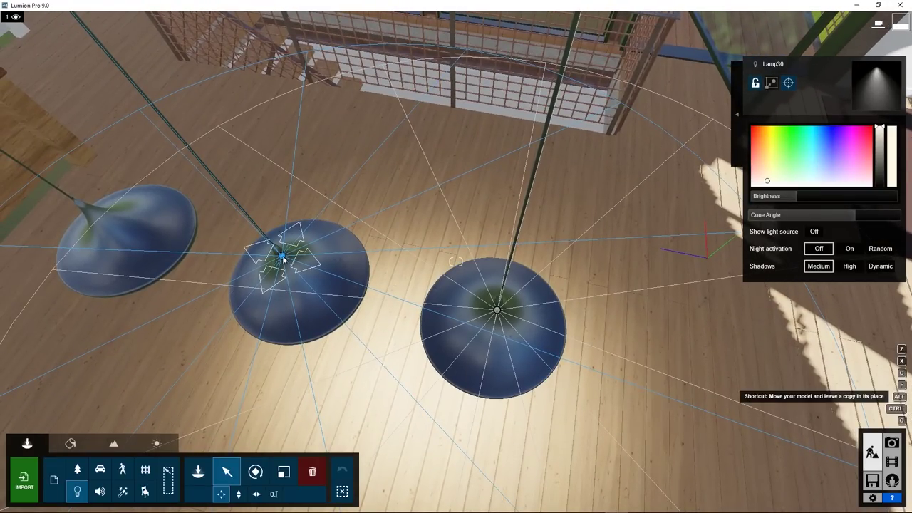
alt+drag(280, 260, 102, 219)
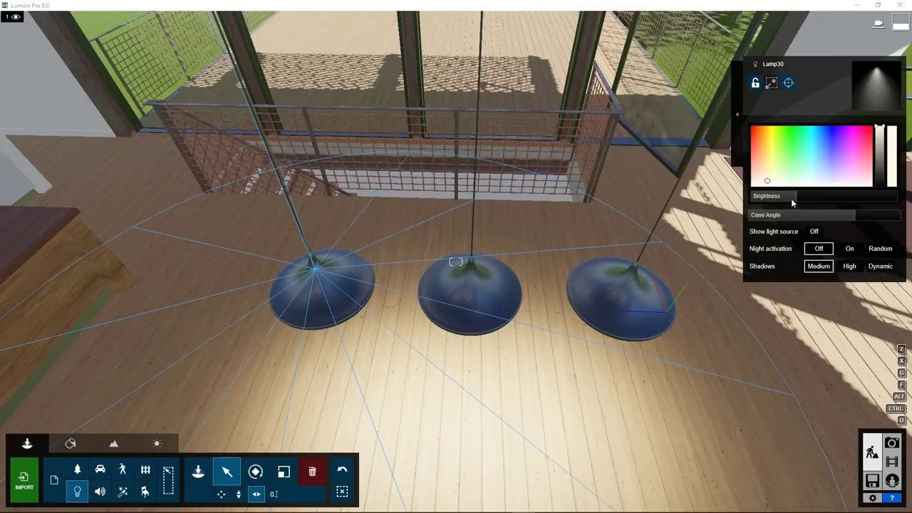
Lower Lamp30's brightness, make its light source visible, and lower the sun height in Weather.
drag(812, 195, 816, 232)
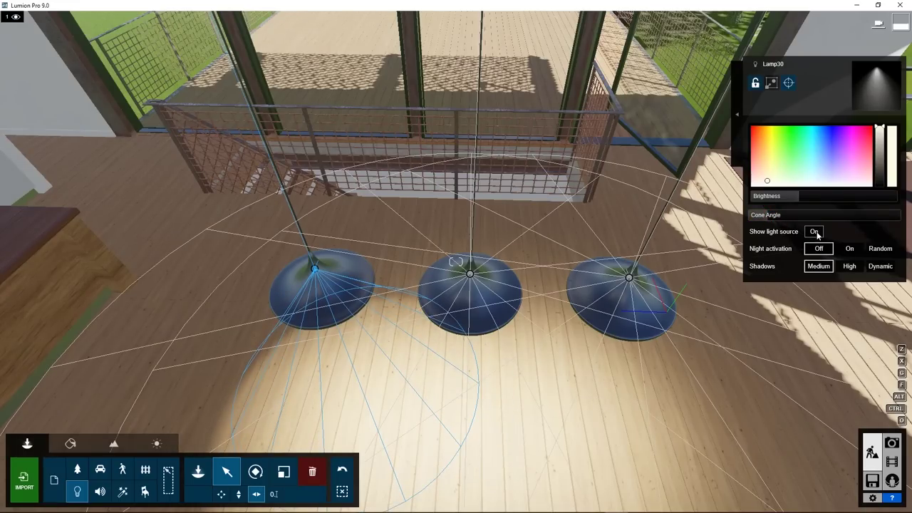
click(849, 249)
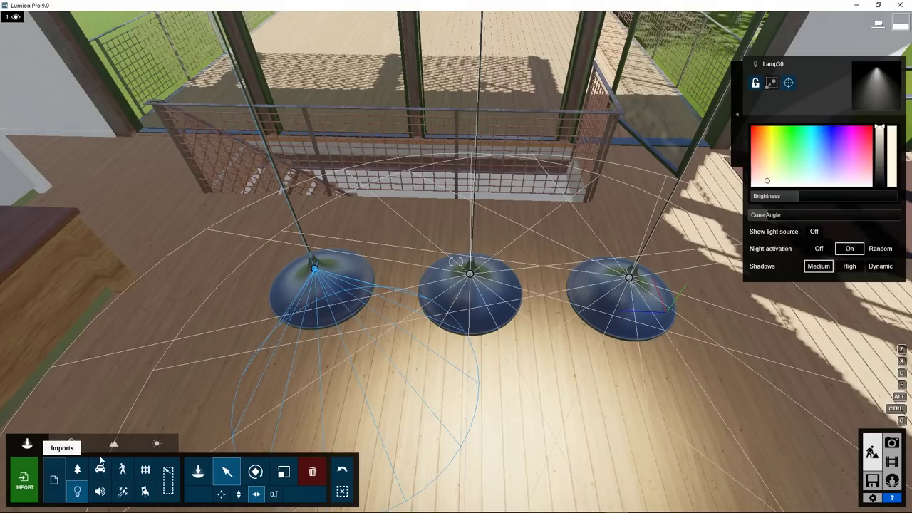
click(157, 444)
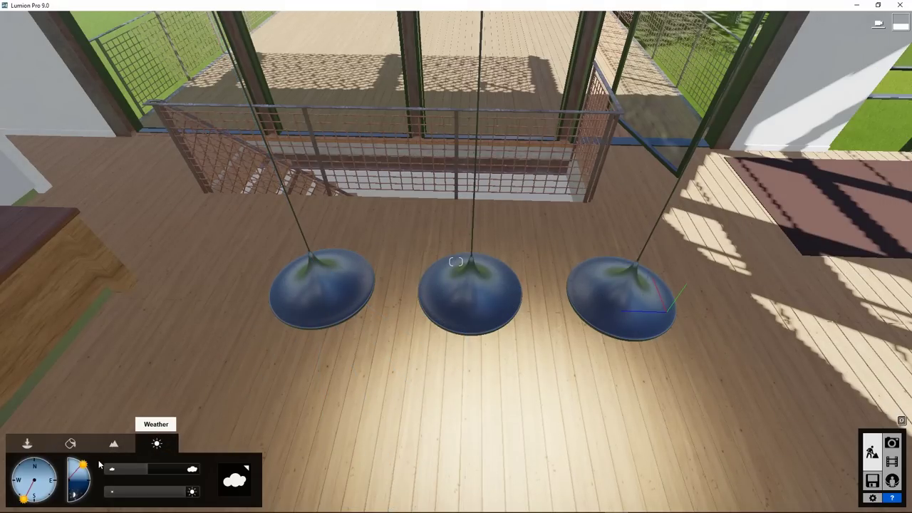
drag(86, 479, 83, 490)
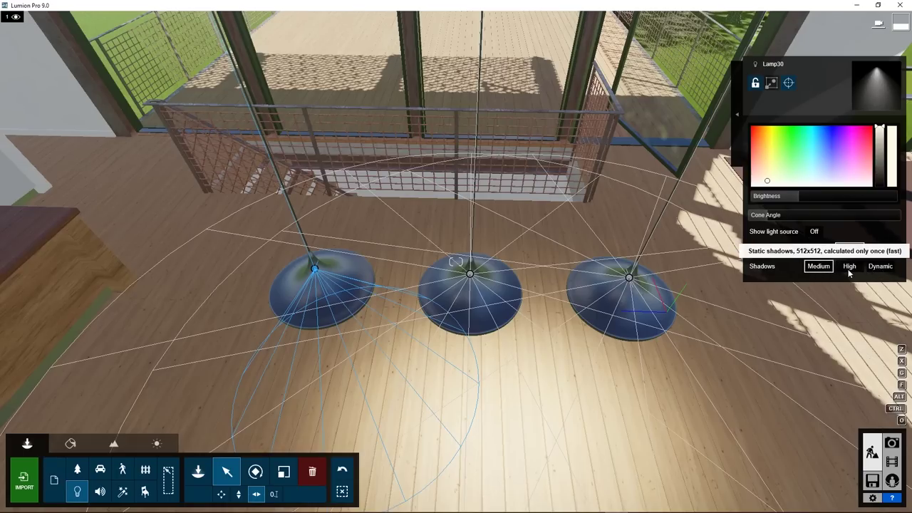
Try Lamp30's shadows at High, Dynamic and Medium, finally settling on High.
click(849, 266)
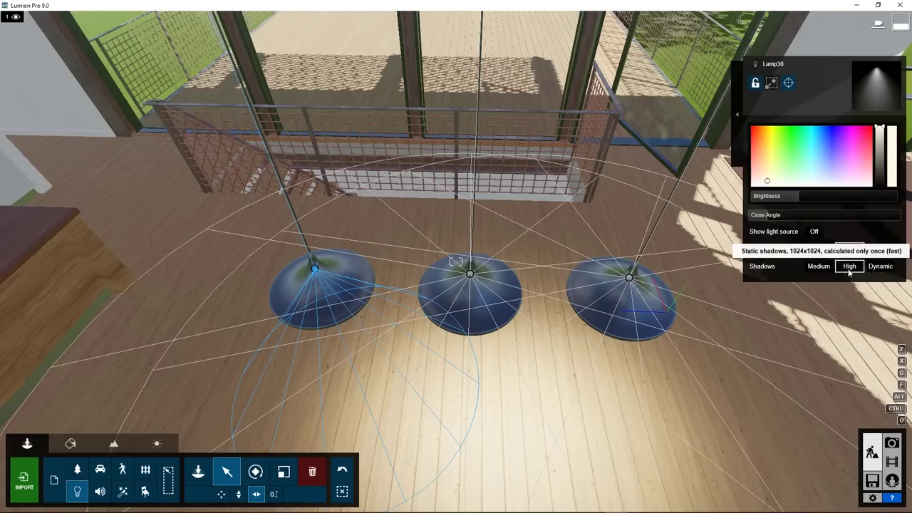
click(881, 267)
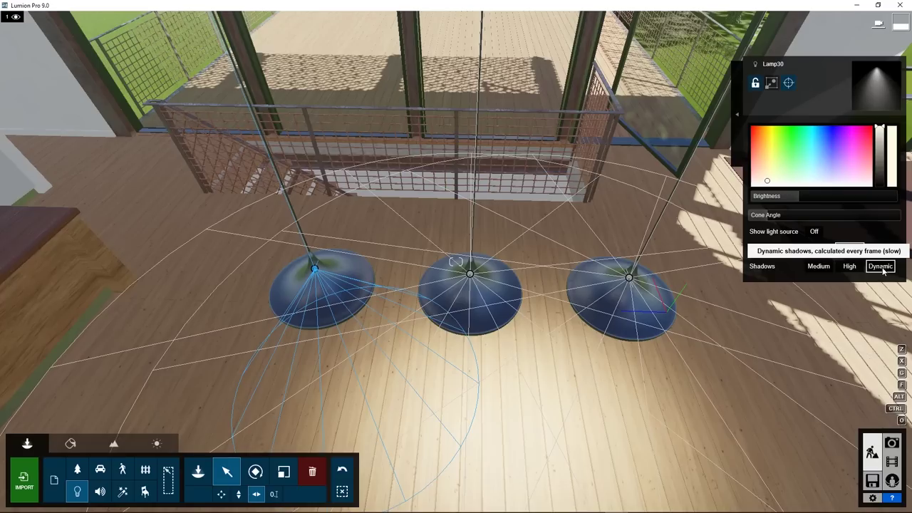
click(819, 267)
click(845, 272)
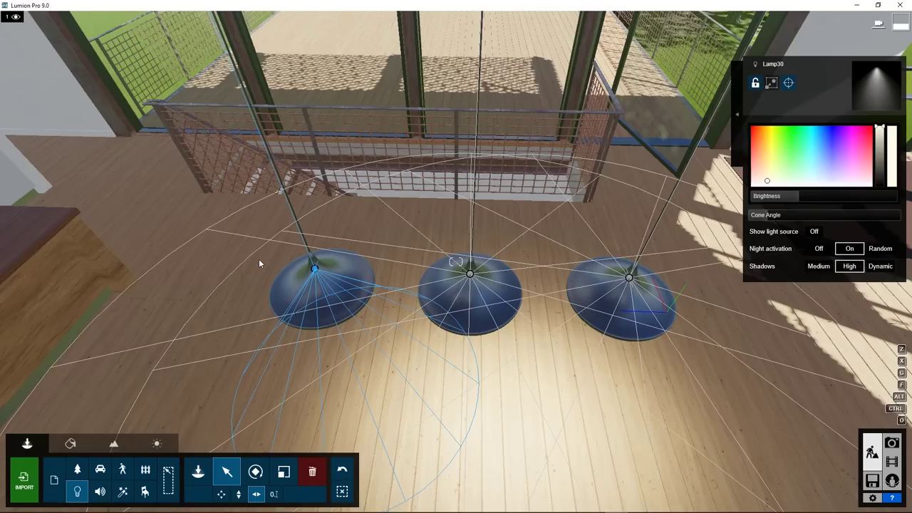
Box-select the three pendant lights, turn night activation off, set brightness 792, darken the colour, then delete them.
ctrl+drag(260, 236, 661, 311)
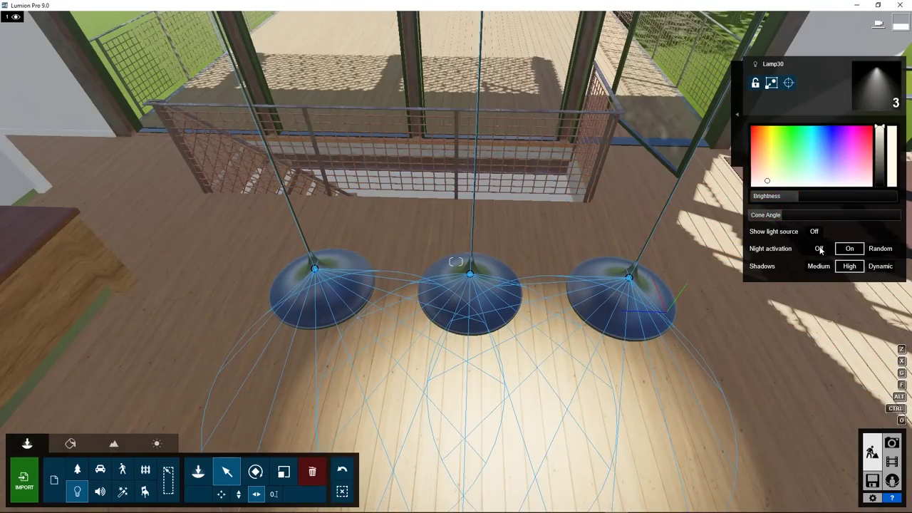
click(818, 248)
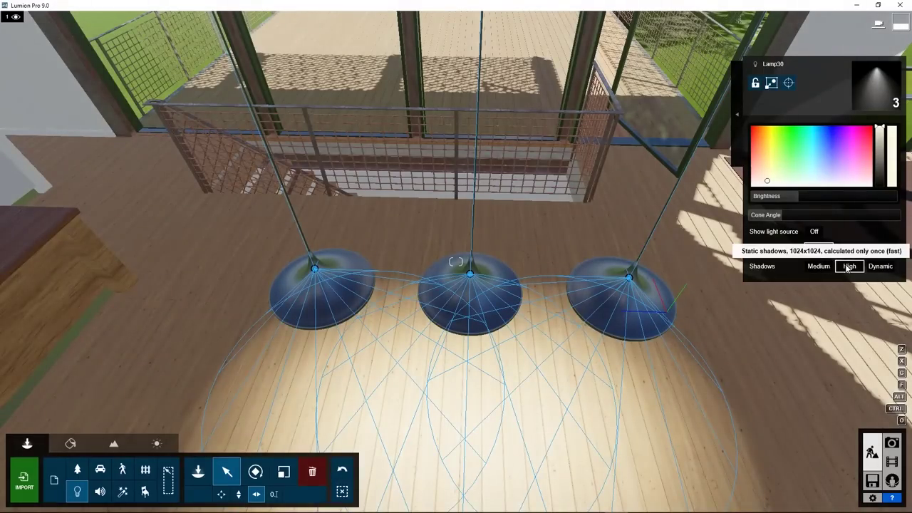
drag(811, 196, 800, 197)
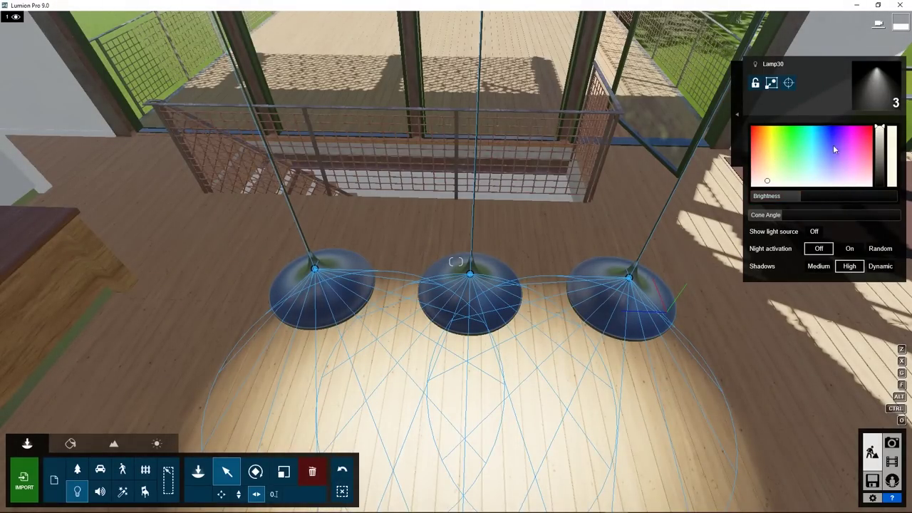
mouse_move(879, 129)
mouse_down()
mouse_move(876, 178)
mouse_move(879, 128)
mouse_up()
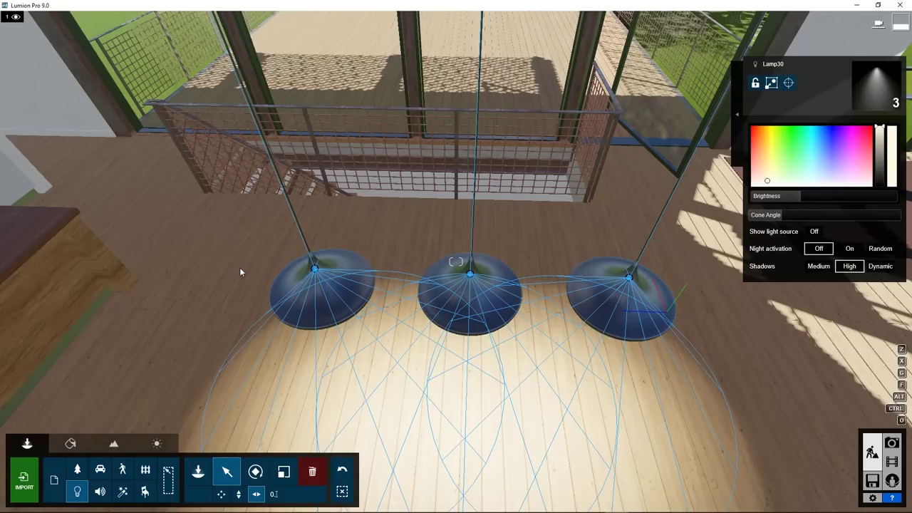
click(312, 471)
click(315, 270)
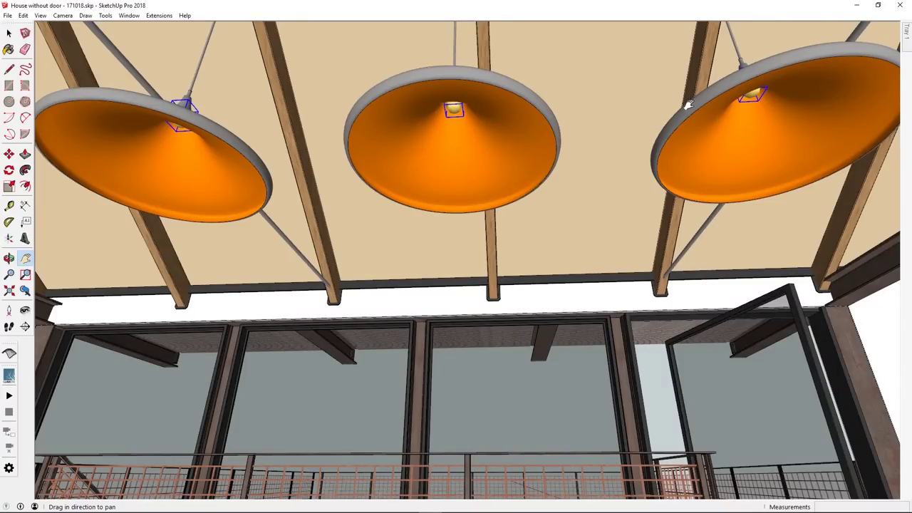
Export the model via File > Export > 3D Model as a COLLADA .dae file.
click(7, 15)
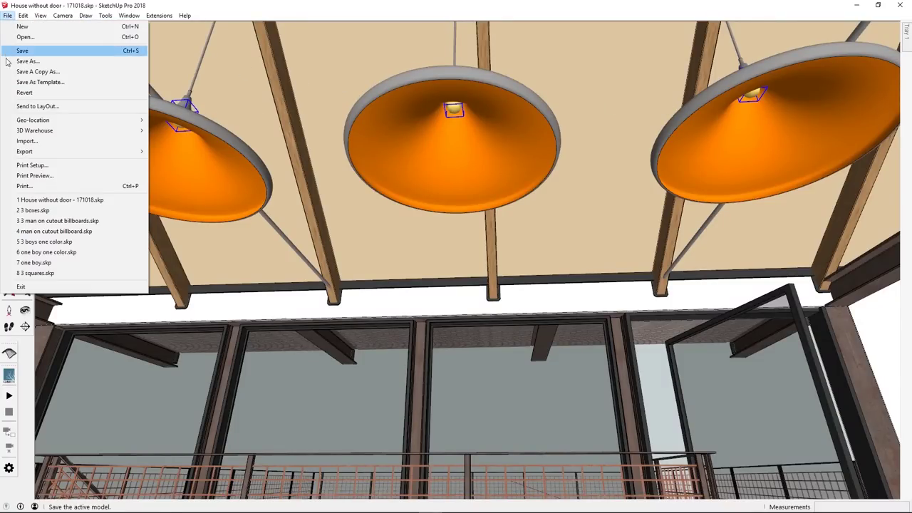
mouse_move(24, 153)
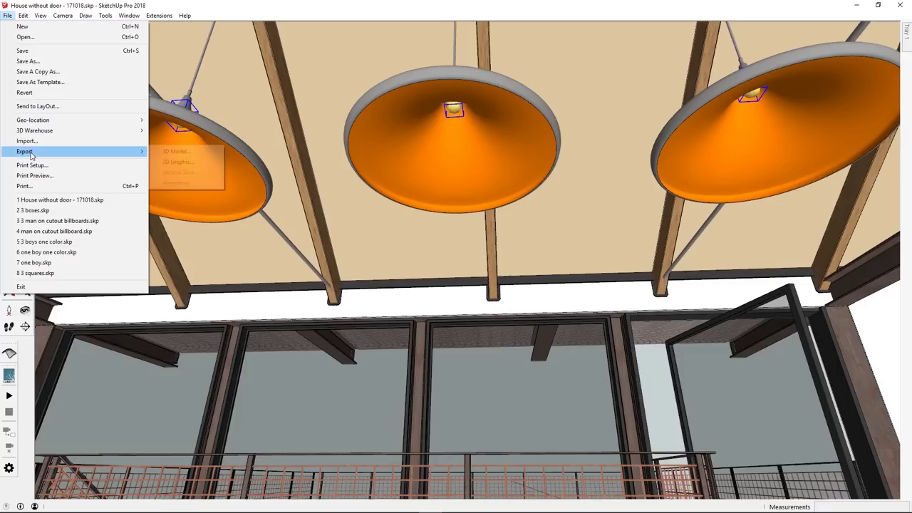
click(172, 152)
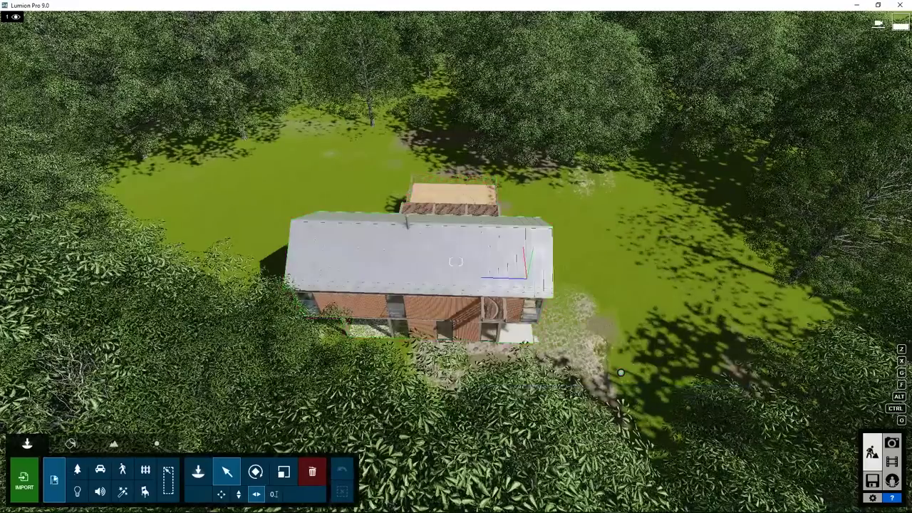
Import the '3 lights in canyon house' .dae model into the scene.
click(24, 483)
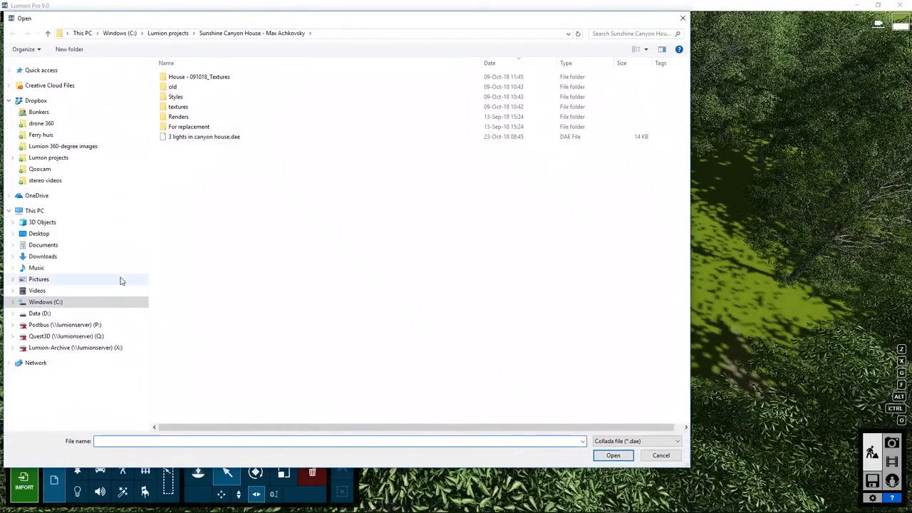
double_click(182, 137)
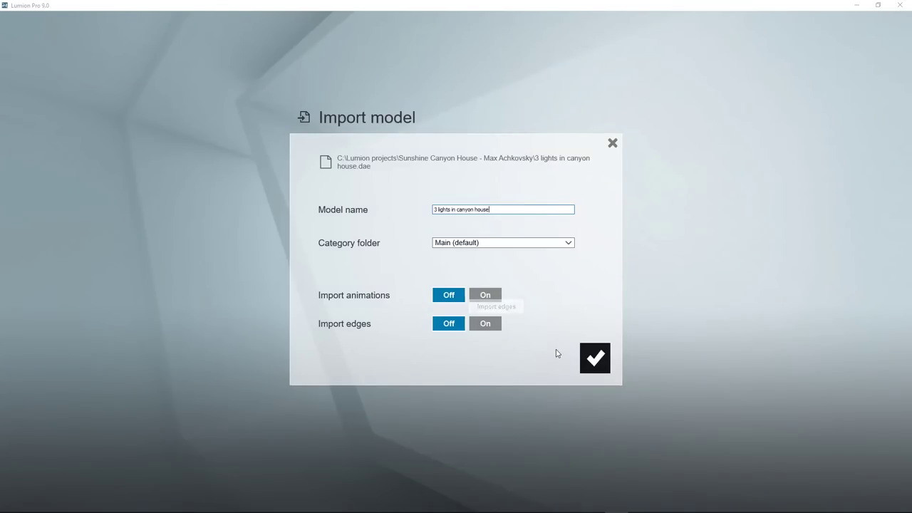
click(594, 358)
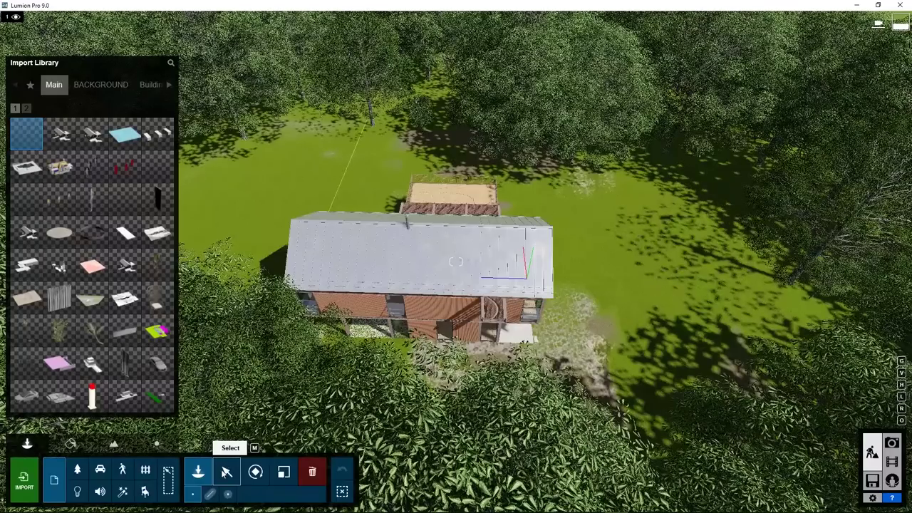
Align the lights model with the House without ramp model, placing it at X −14.43, Y 5.96, Z −5.26.
click(226, 471)
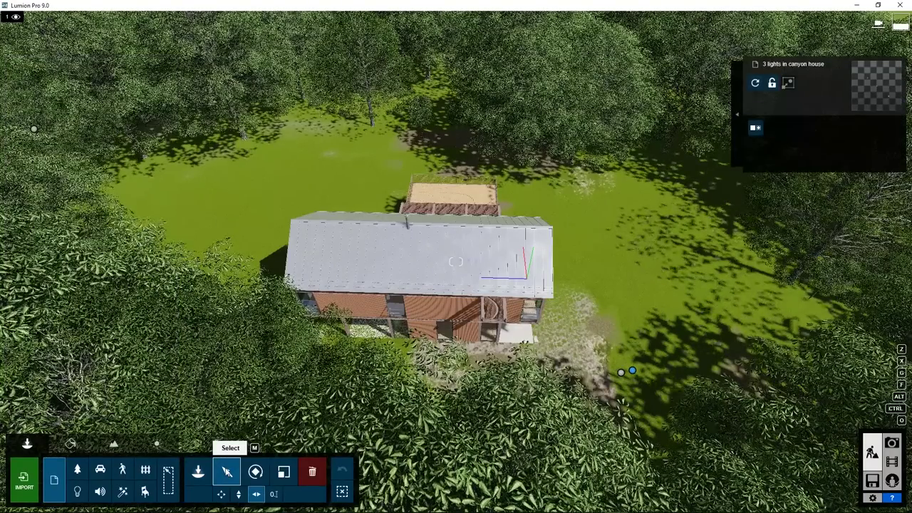
click(621, 372)
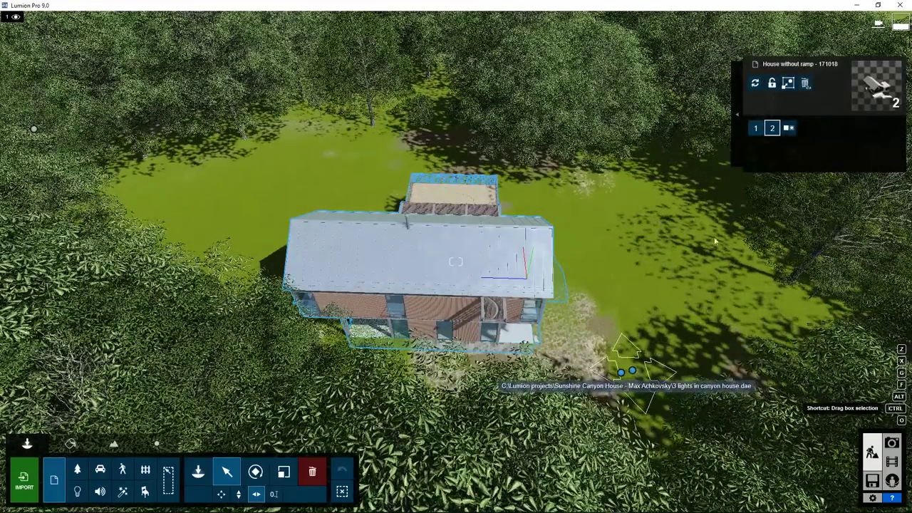
click(738, 117)
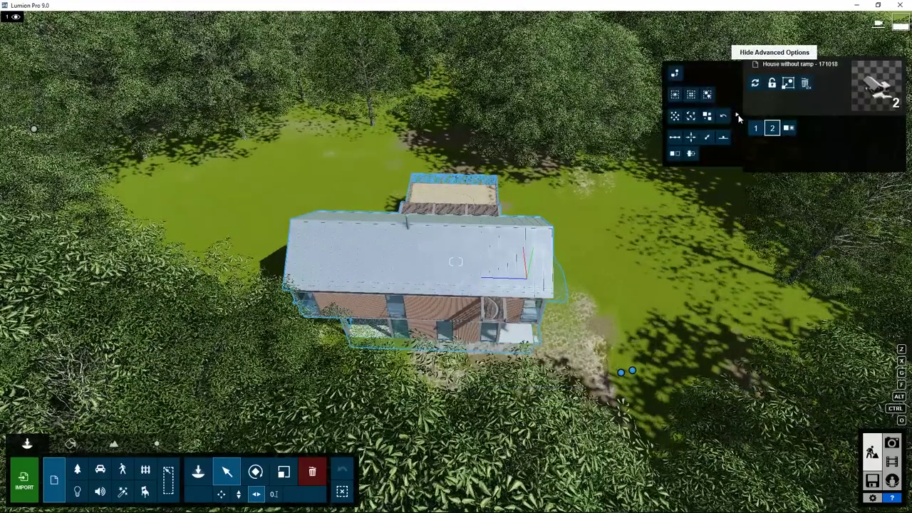
click(691, 139)
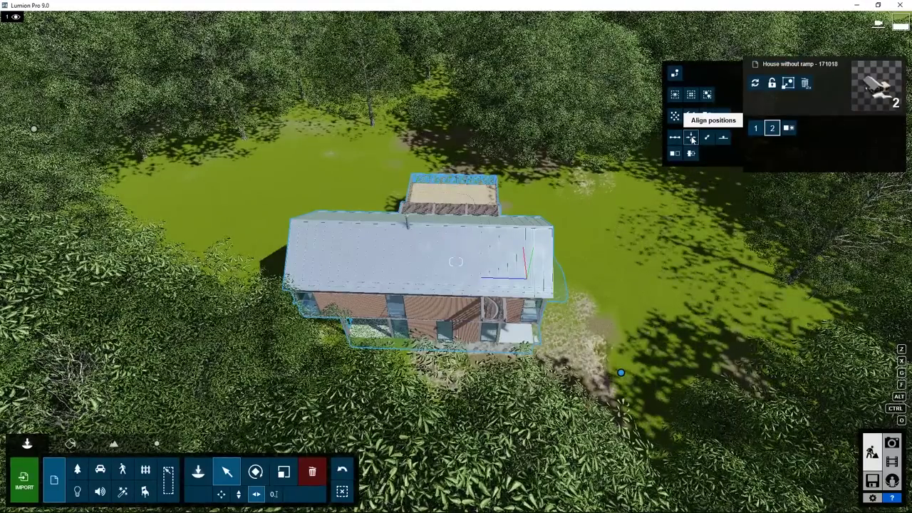
mouse_move(621, 371)
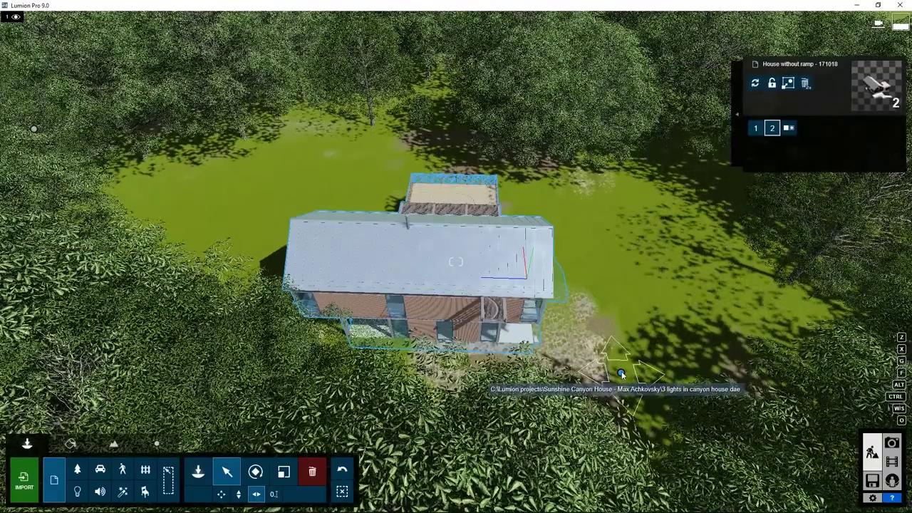
click(274, 494)
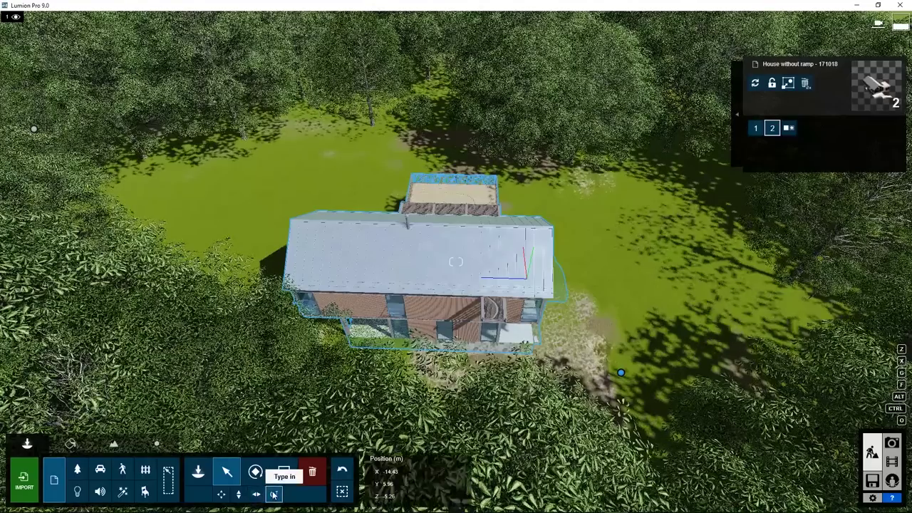
mouse_move(397, 483)
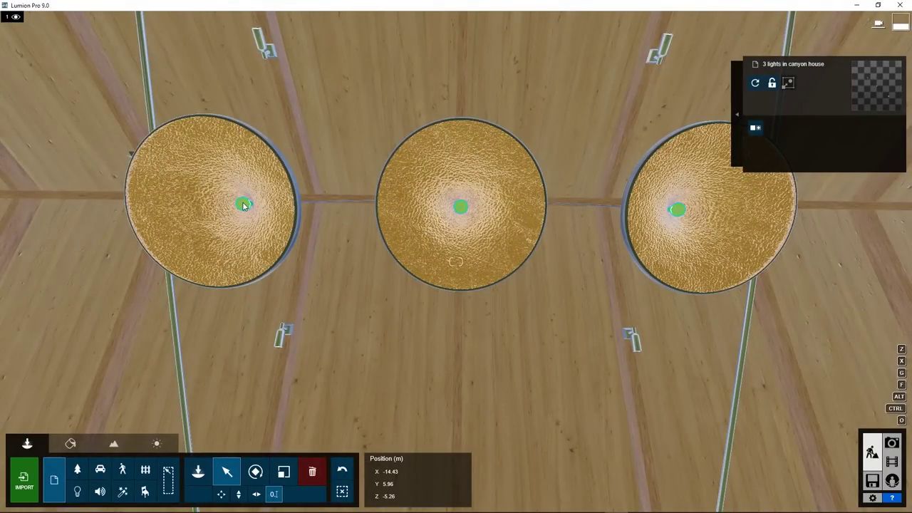
Place a Lamp13 spotlight in the pendant lamp shades and reset to the wide room view.
click(244, 205)
click(737, 115)
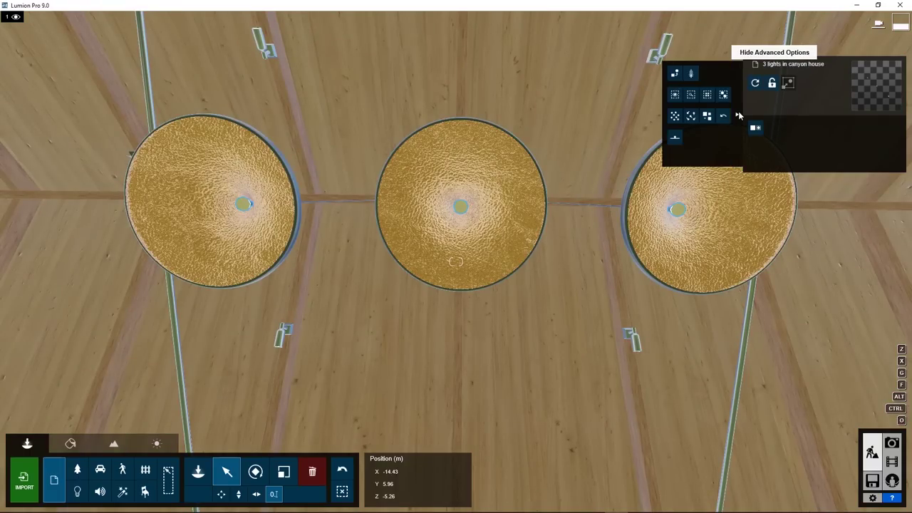
click(693, 74)
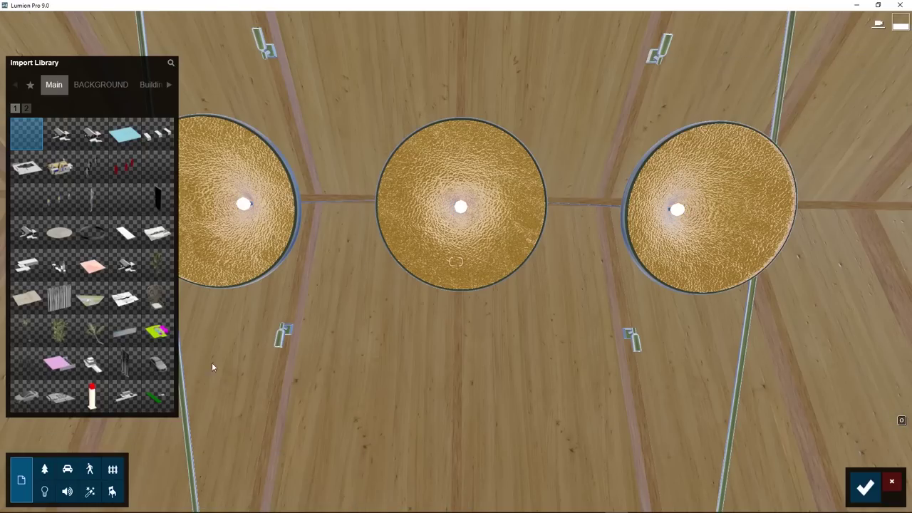
click(45, 491)
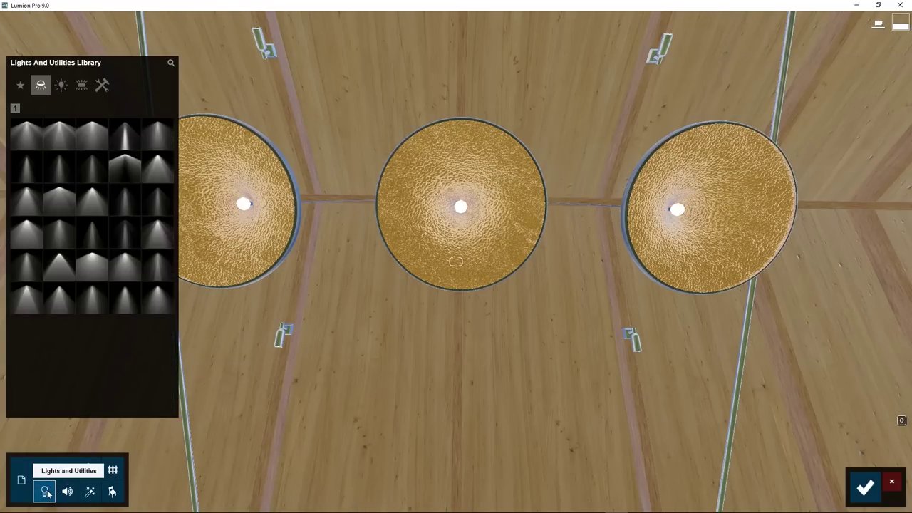
click(95, 202)
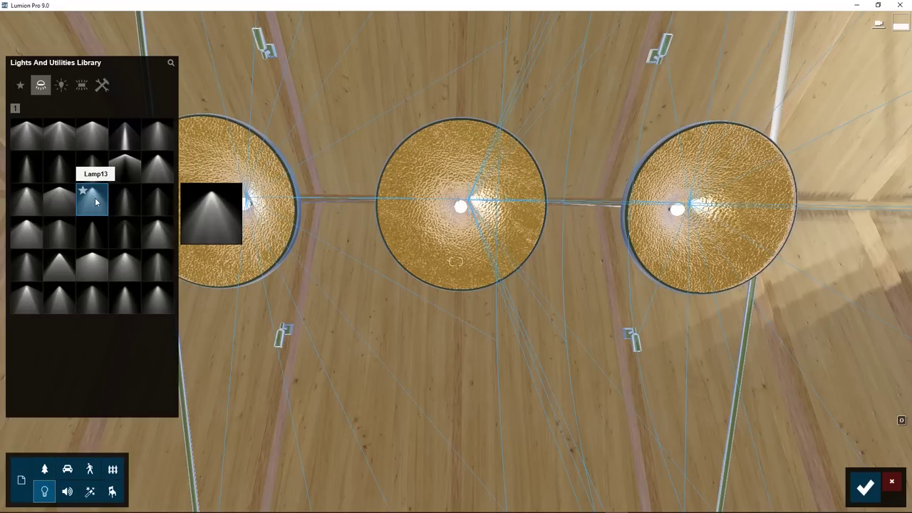
click(456, 262)
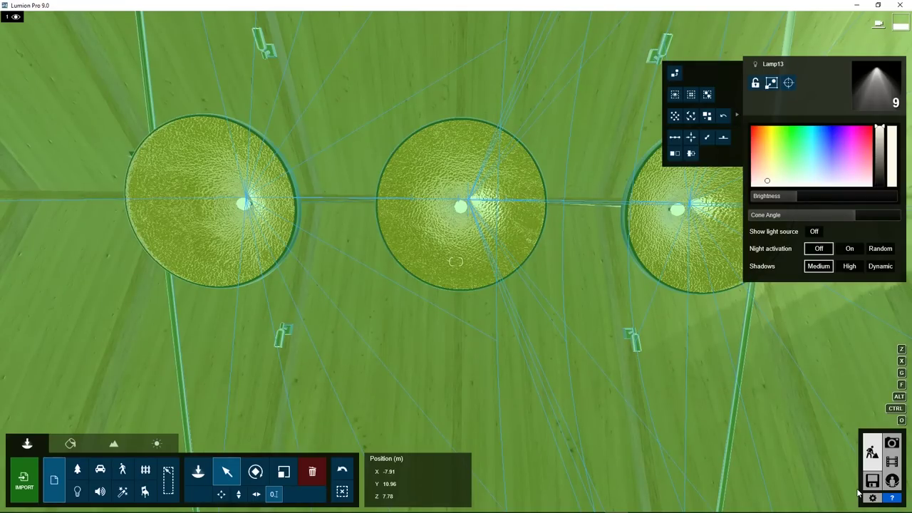
key(1)
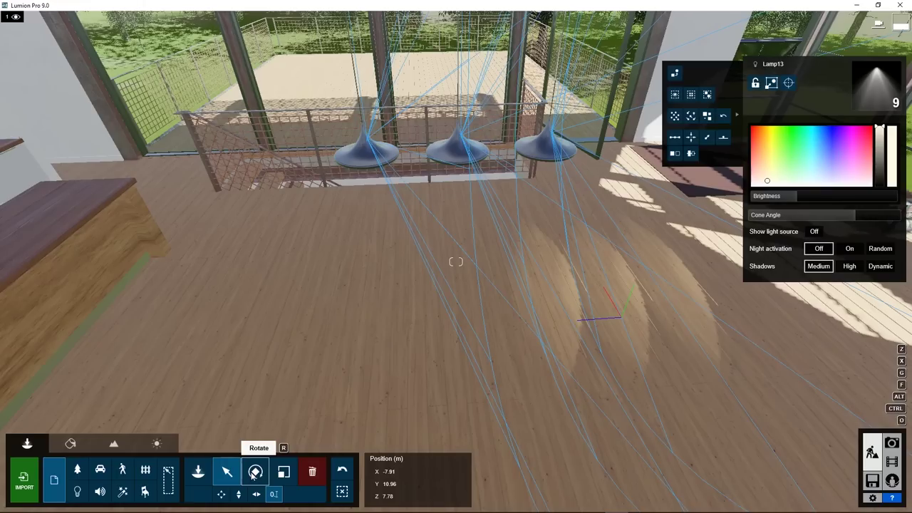
Tilt the Lamp13 spotlights to a 24° pitch with the Rotate tool.
click(255, 472)
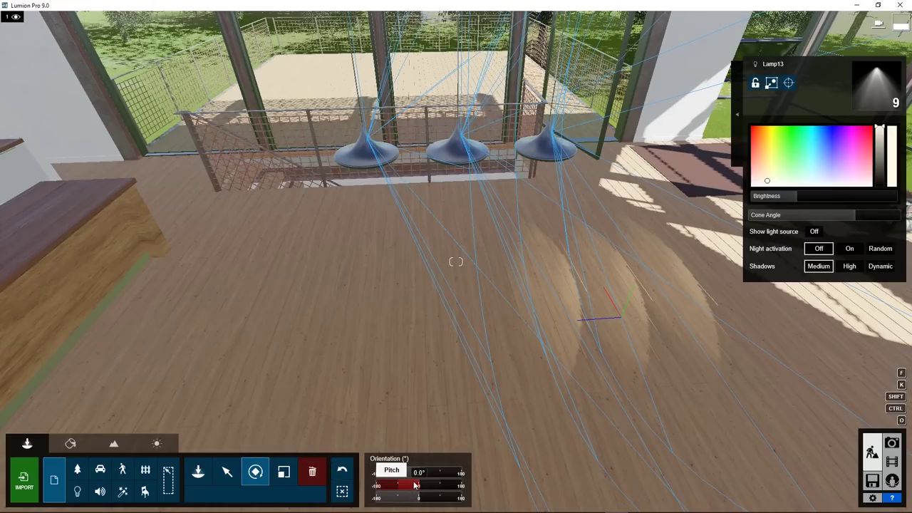
drag(421, 485, 439, 488)
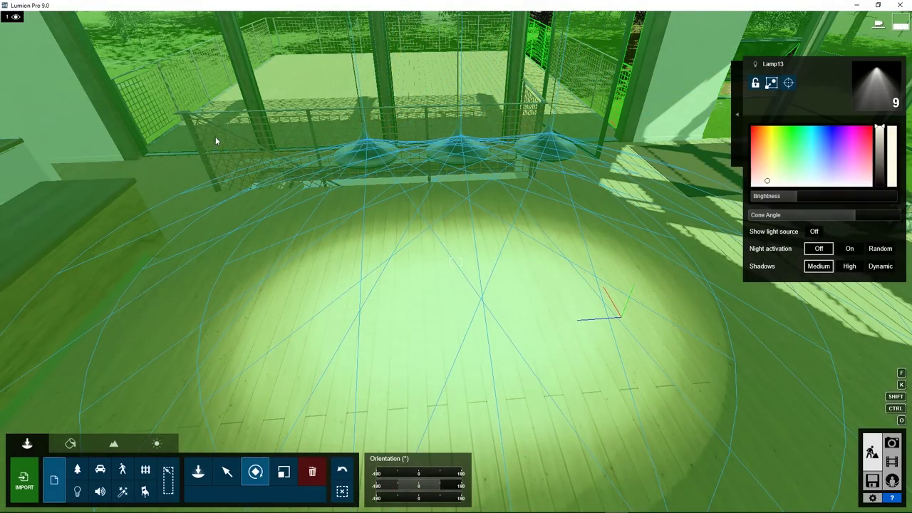
Hide the Lamp13 light source and set Night activation to Off so it shines by day.
click(226, 472)
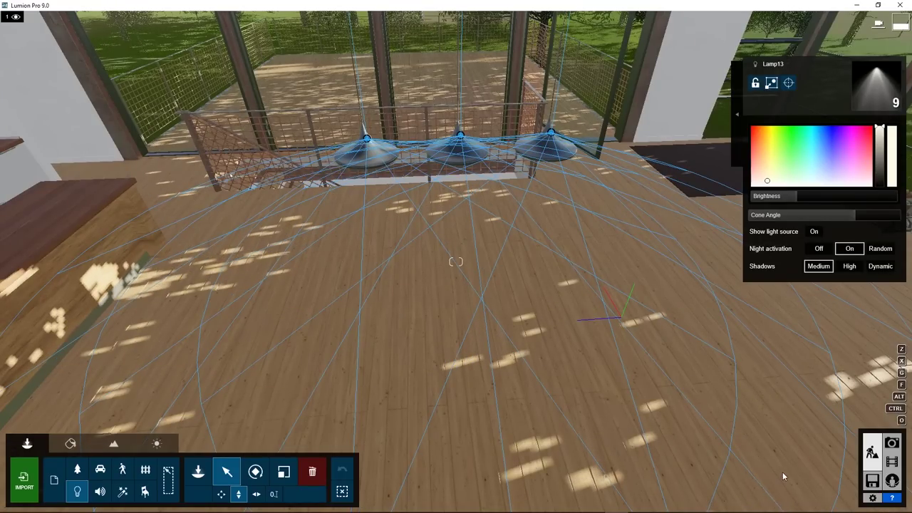
click(814, 231)
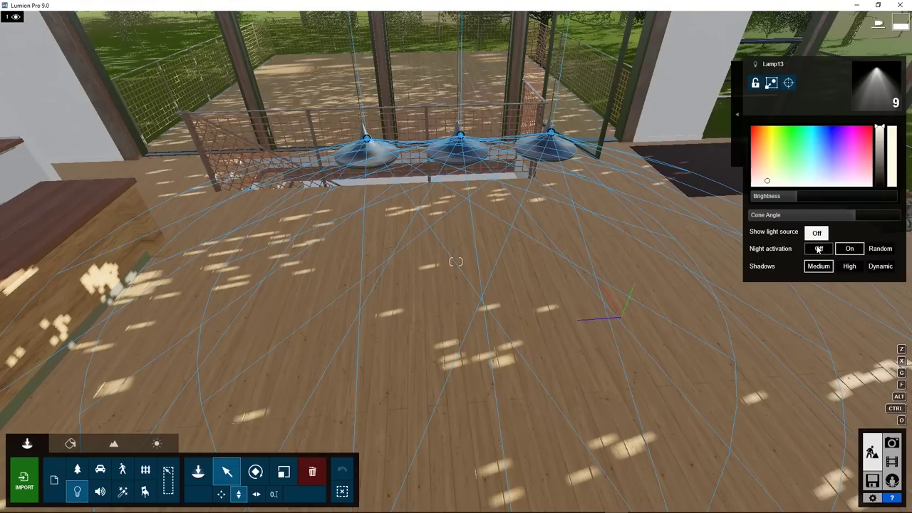
click(817, 249)
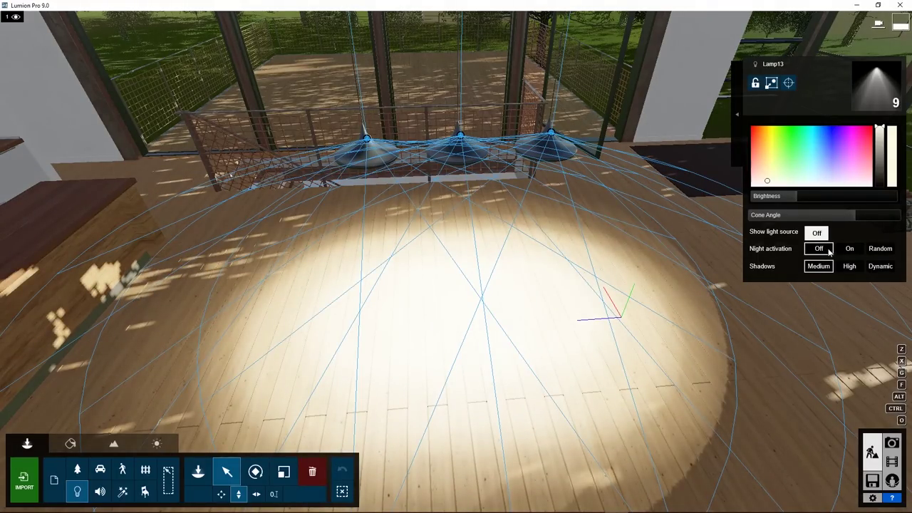
click(848, 248)
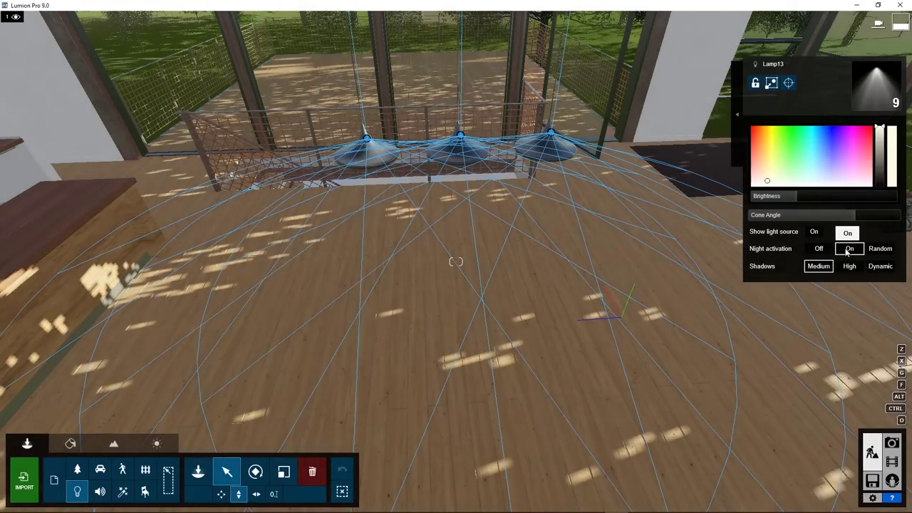
click(818, 249)
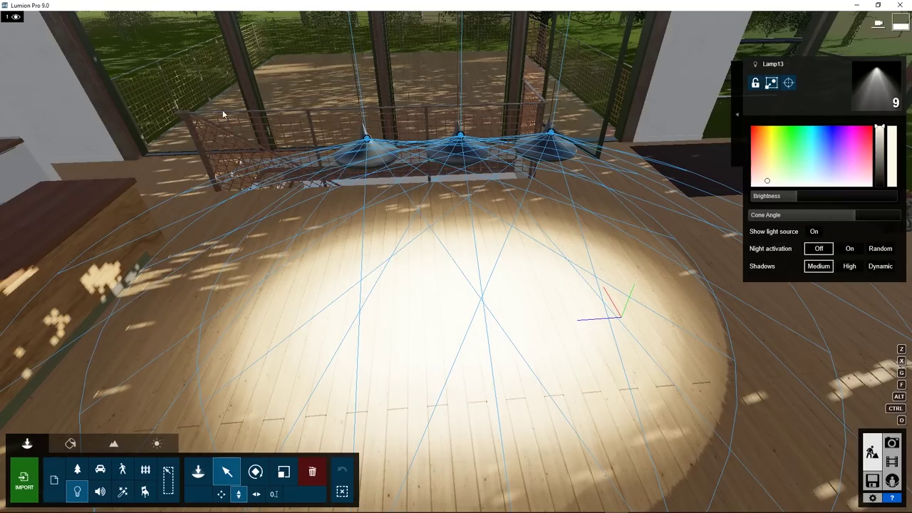
Rename Layer 4 to 'Lights 1'.
mouse_move(43, 26)
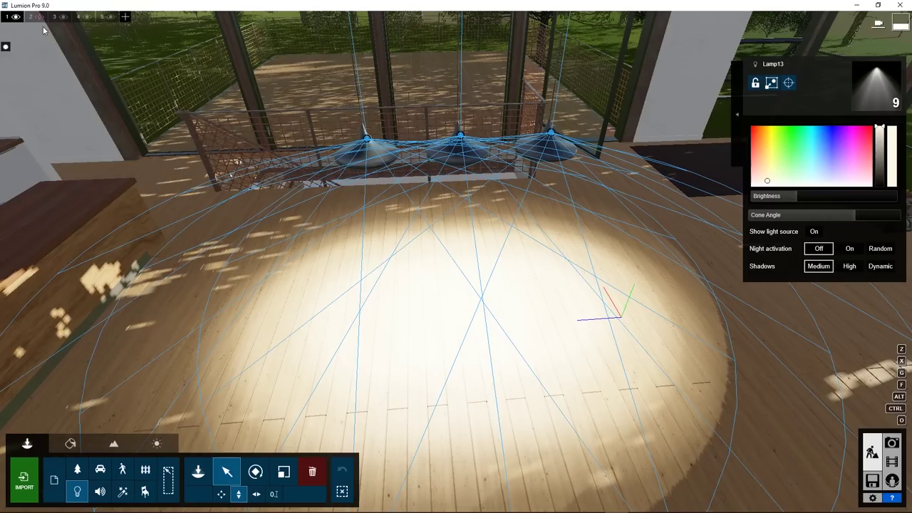
click(79, 18)
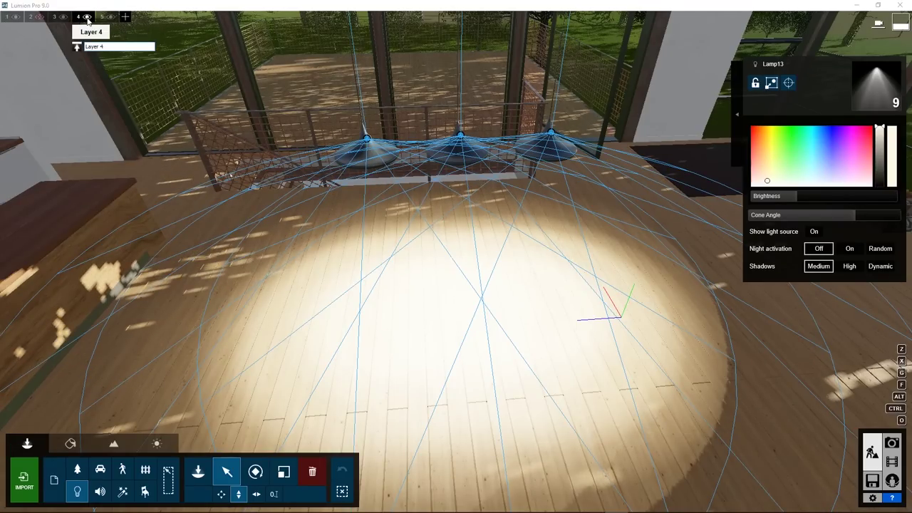
click(87, 17)
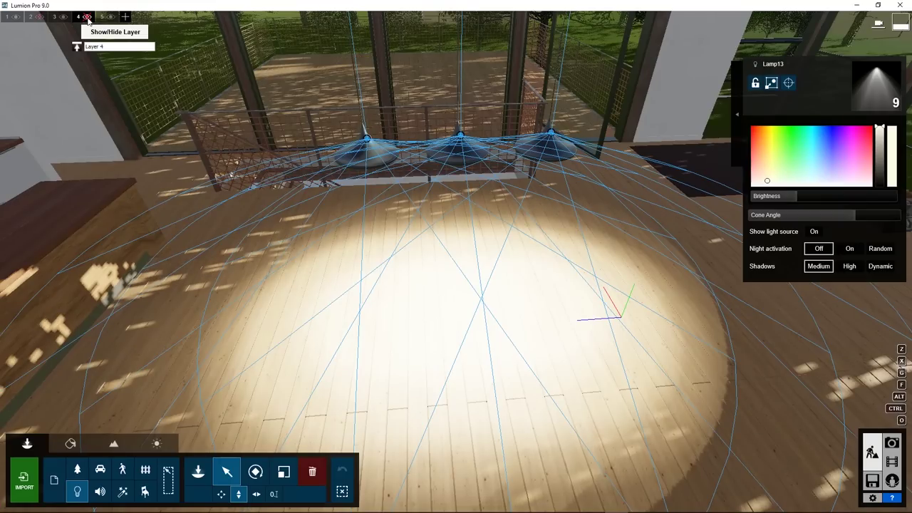
click(87, 17)
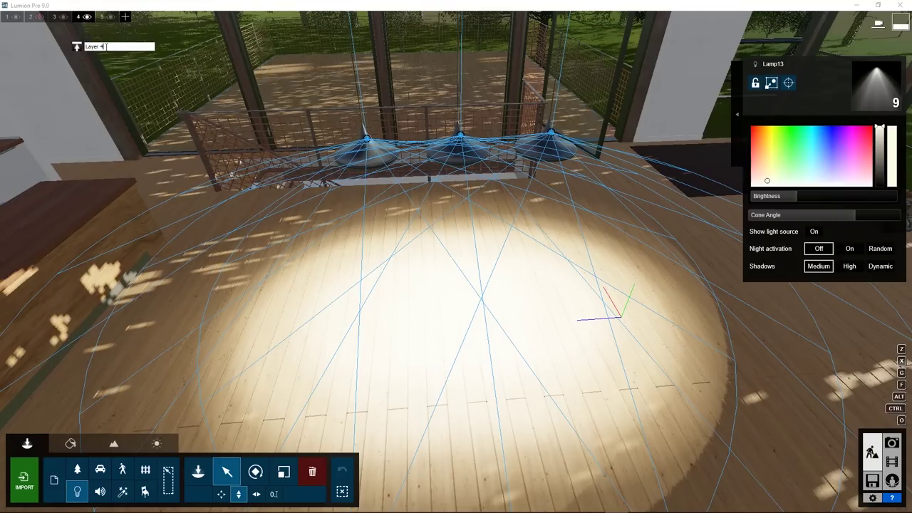
key(BackSpace)
key(BackSpace)
key(BackSpace)
key(BackSpace)
key(BackSpace)
key(BackSpace)
key(BackSpace)
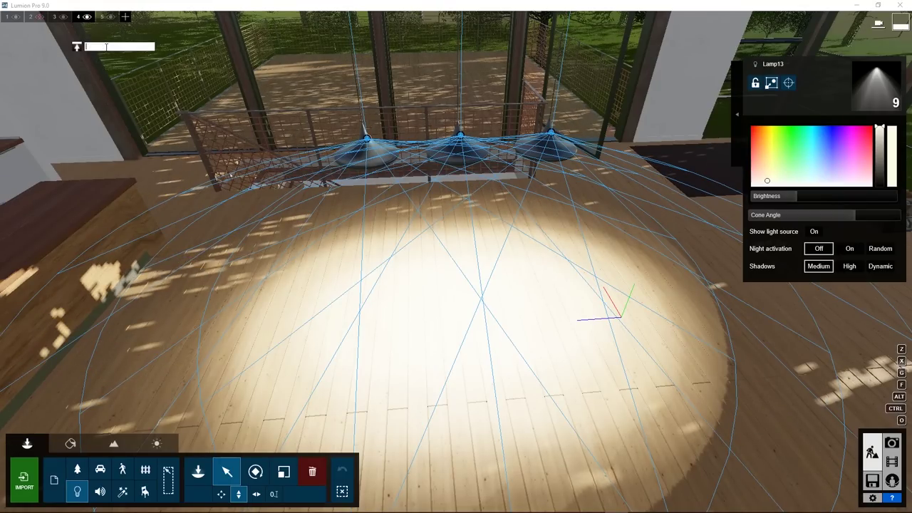
text(Lights 1)
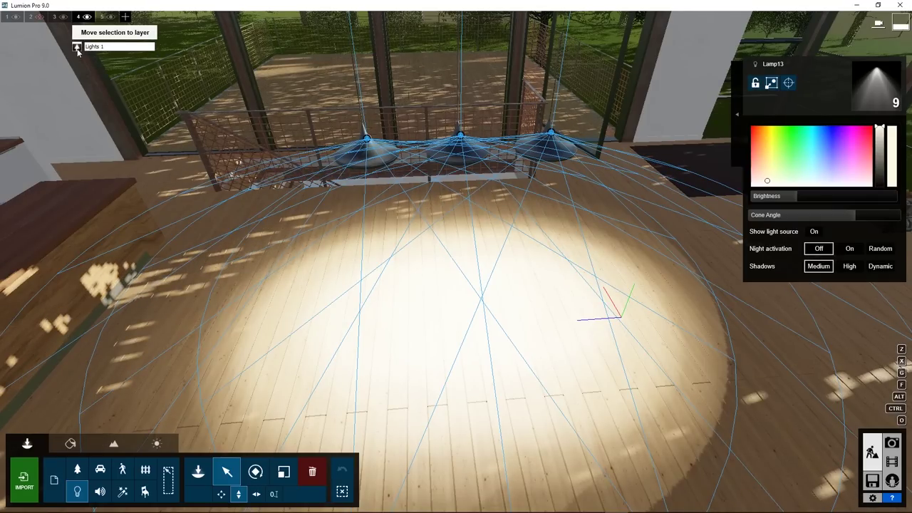
Move the selected spotlights onto the Lights 1 layer and hide that layer.
click(77, 47)
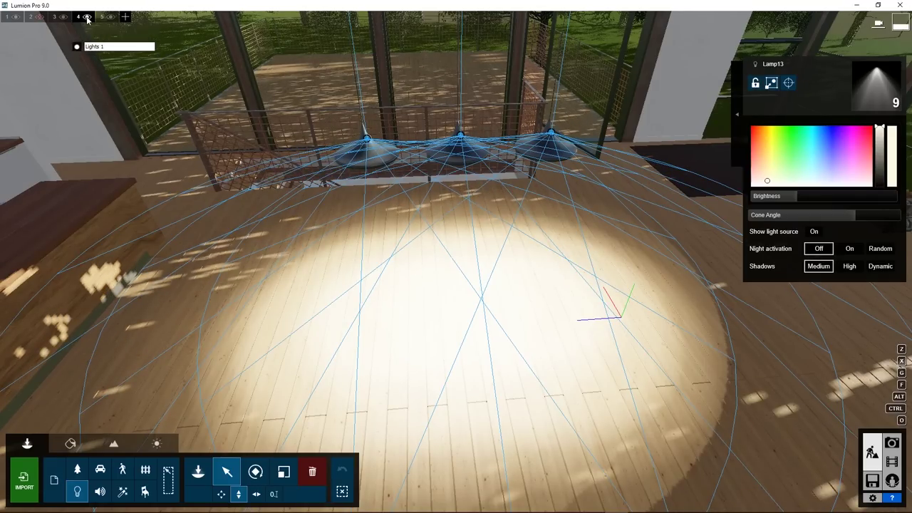
click(87, 17)
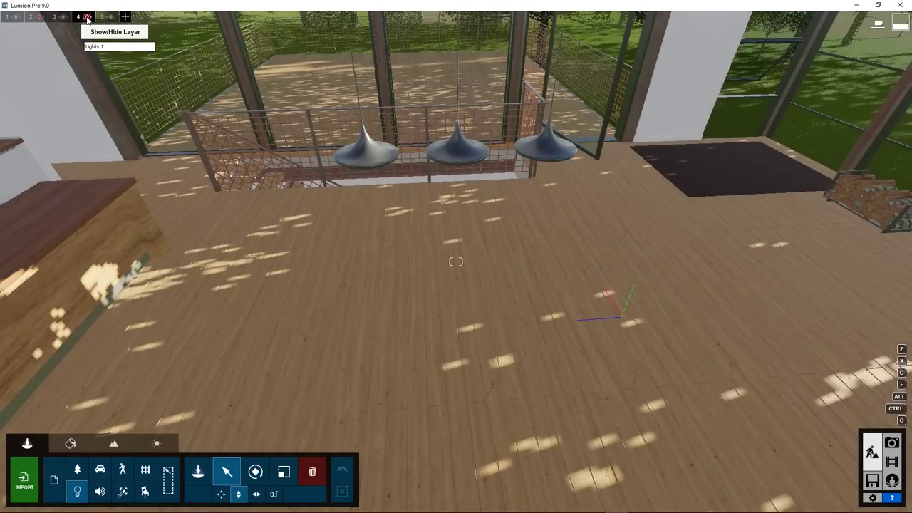
click(87, 17)
click(87, 17)
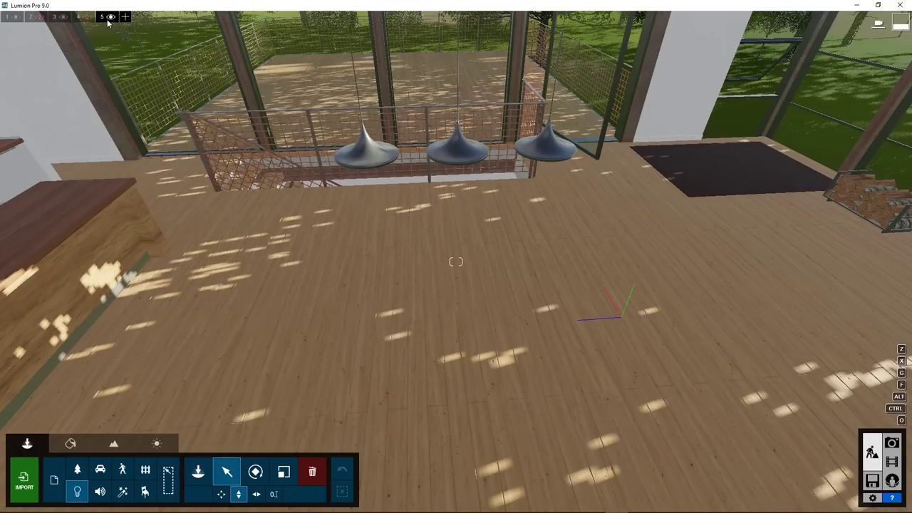
Rename Layer 5 to 'Lights 2'.
double_click(102, 16)
text(Lights 2)
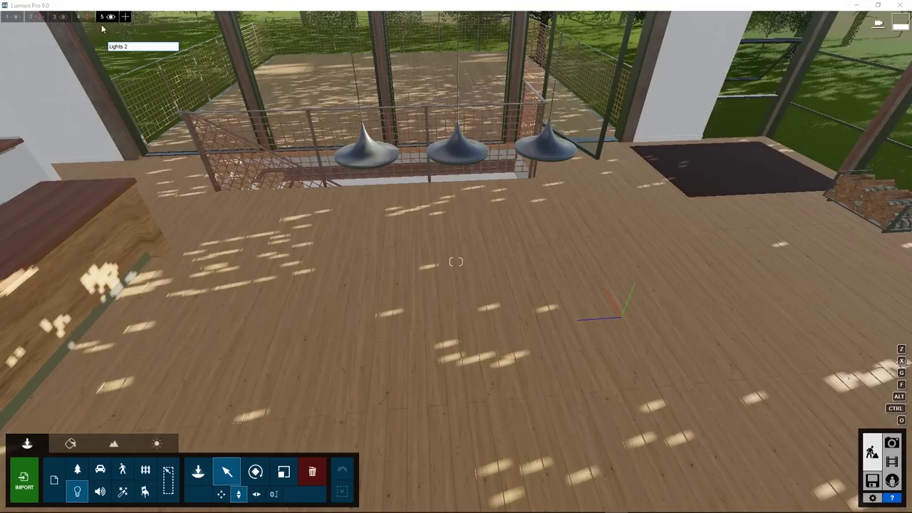
key(Return)
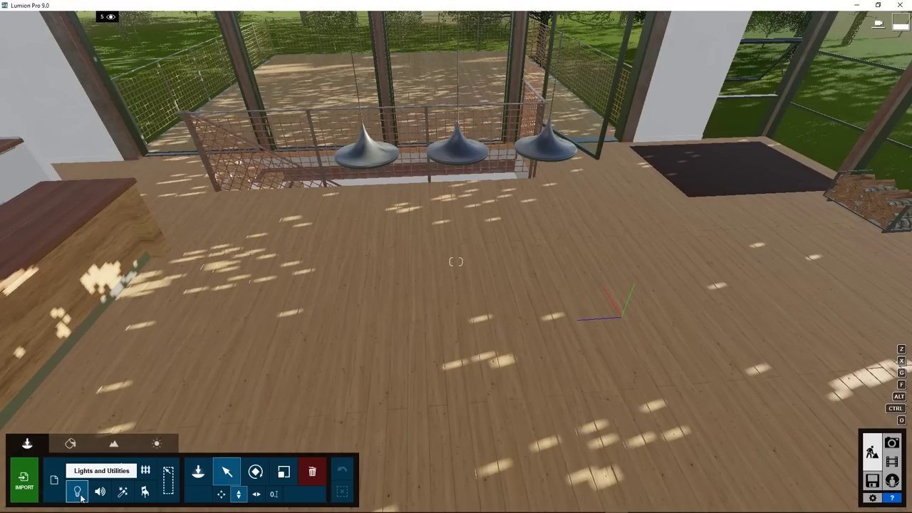
Place a Light Fill omni light in the room near the pendant lamps.
click(205, 469)
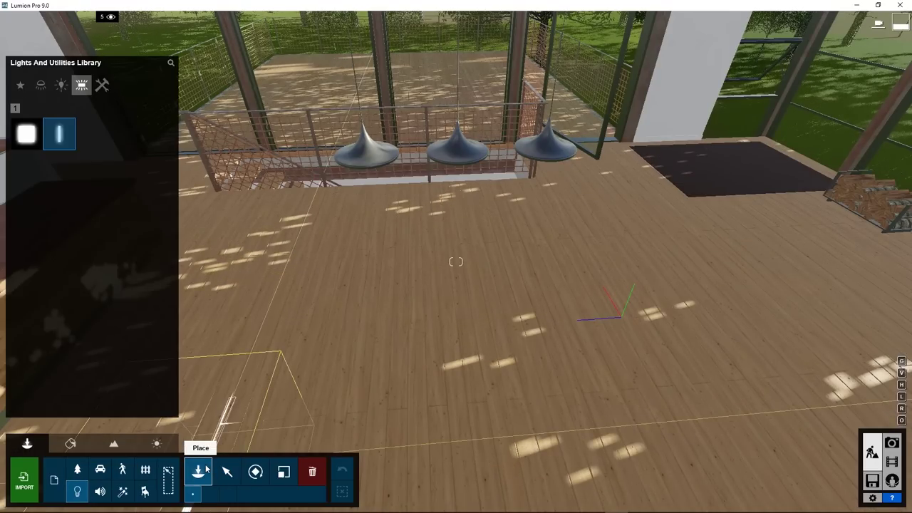
click(41, 85)
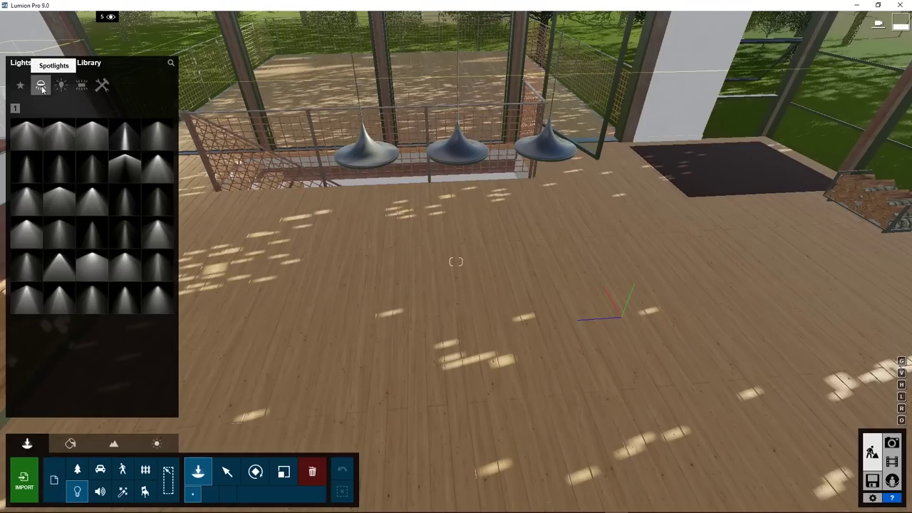
click(61, 85)
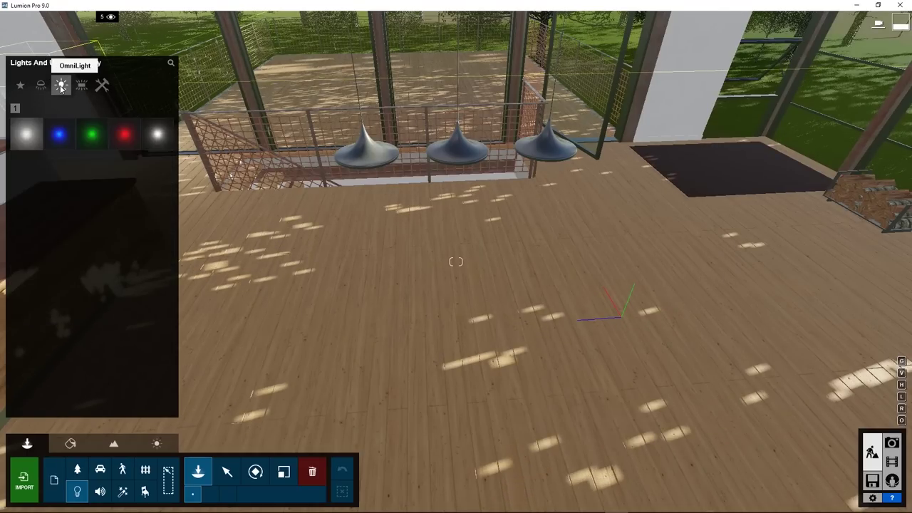
click(32, 141)
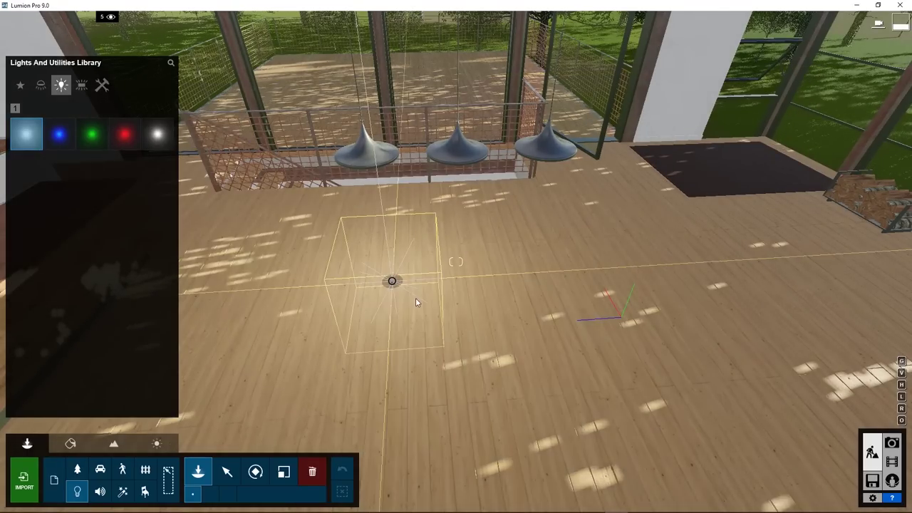
click(415, 297)
Lower the sun height in the Weather settings.
click(226, 471)
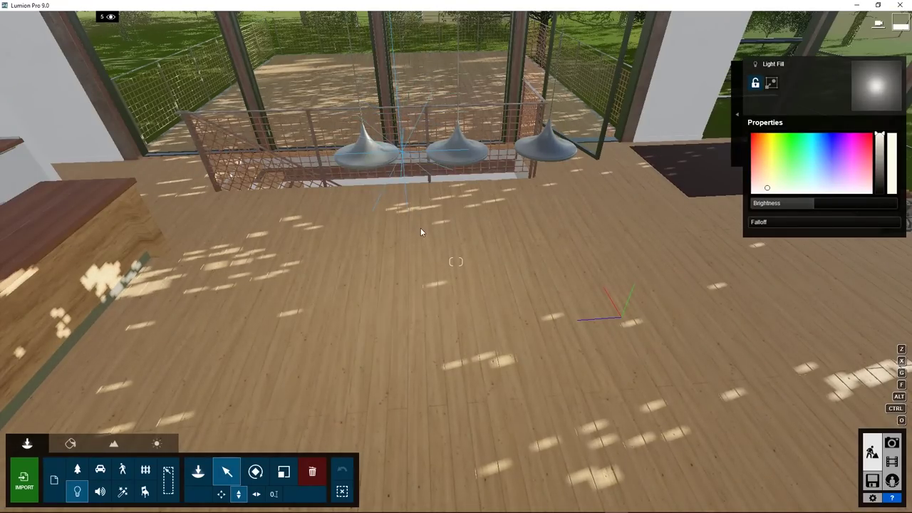
click(156, 444)
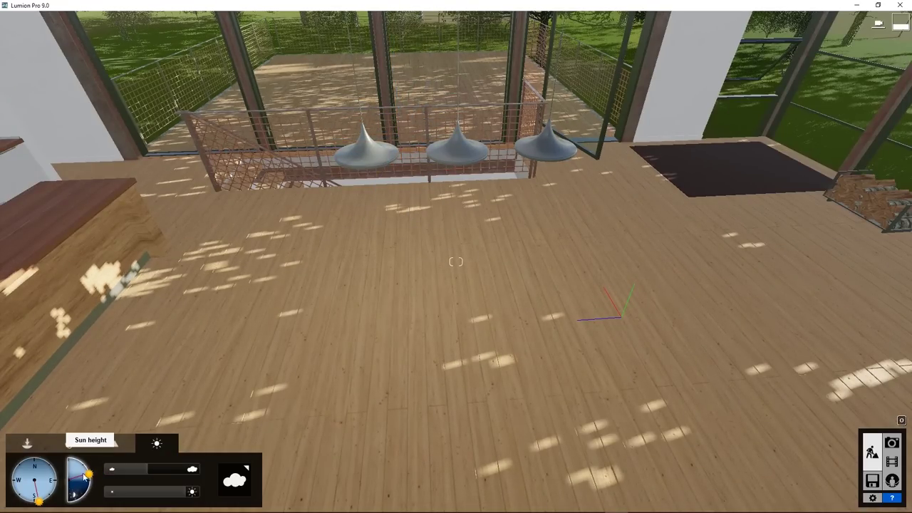
drag(87, 473, 81, 495)
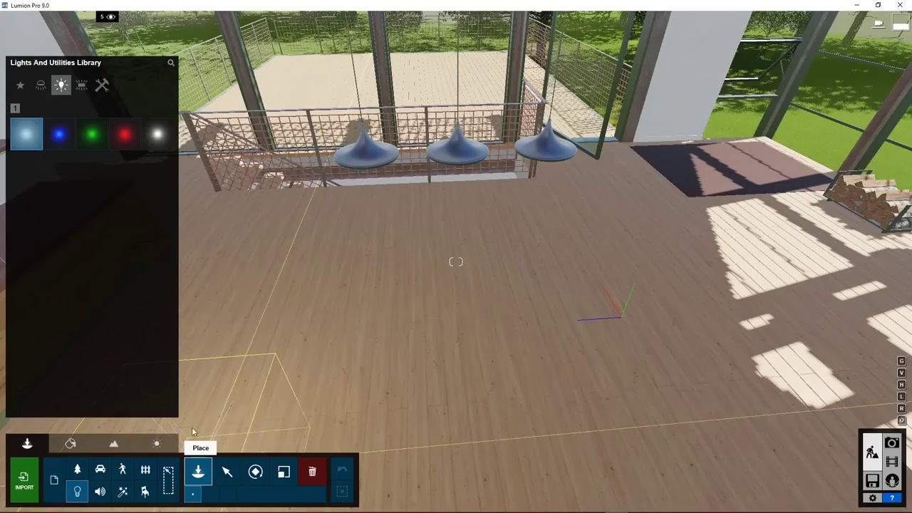
Place an Area Light from the AreaLights category on the floor.
mouse_move(50, 132)
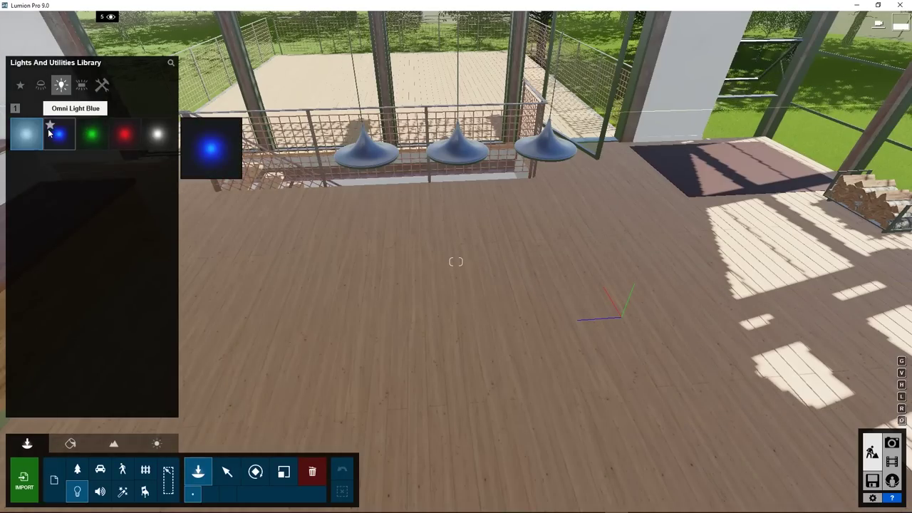
click(82, 87)
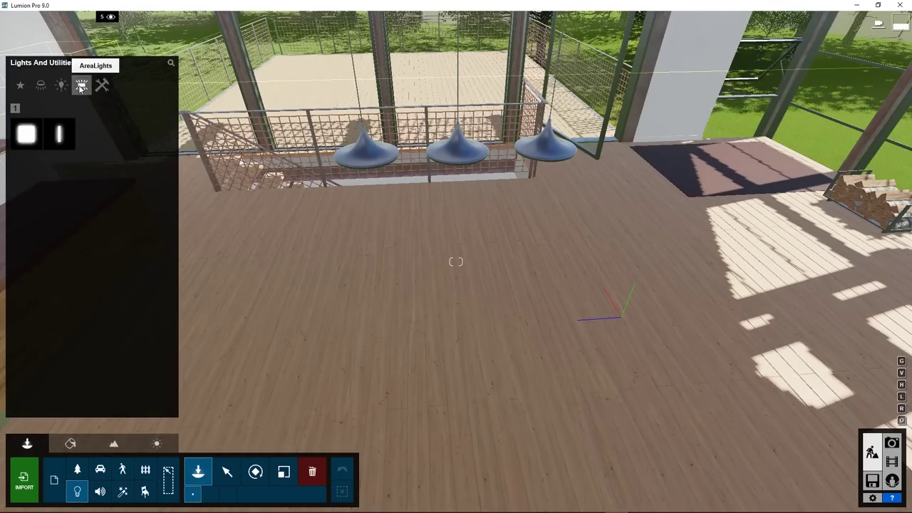
mouse_move(27, 135)
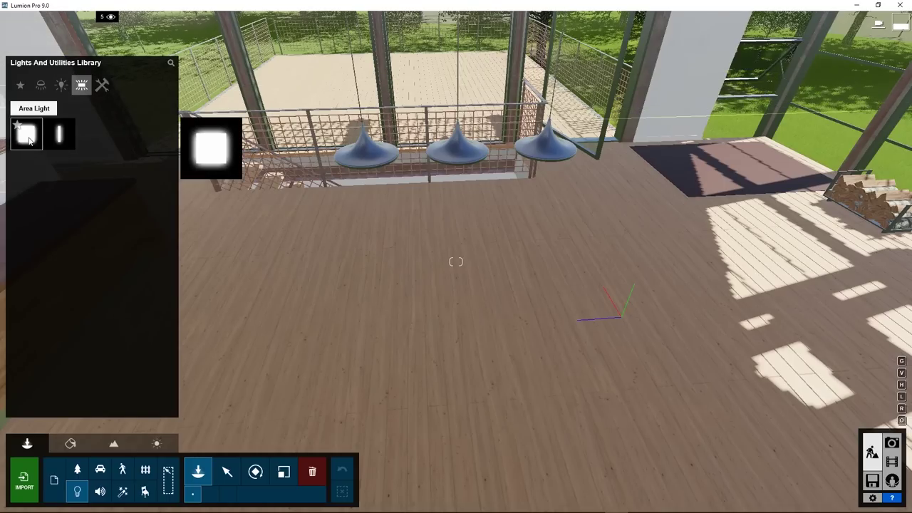
mouse_move(58, 140)
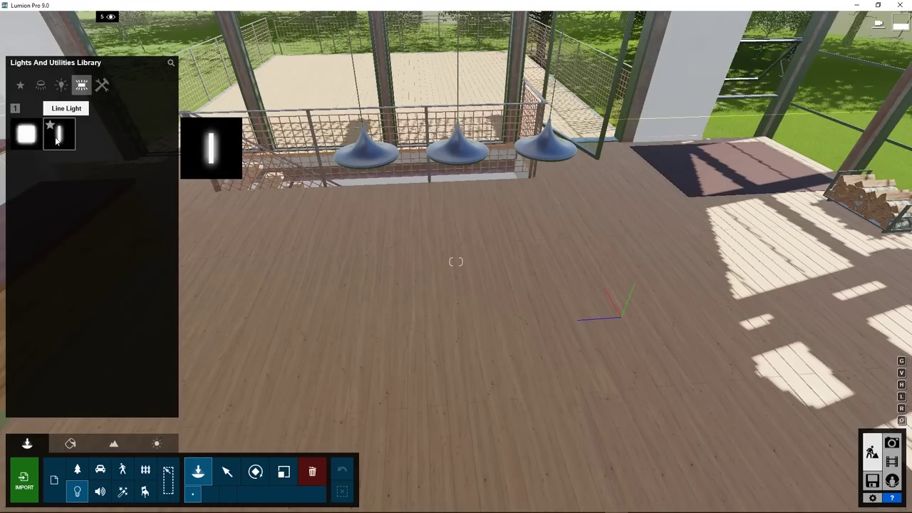
click(26, 133)
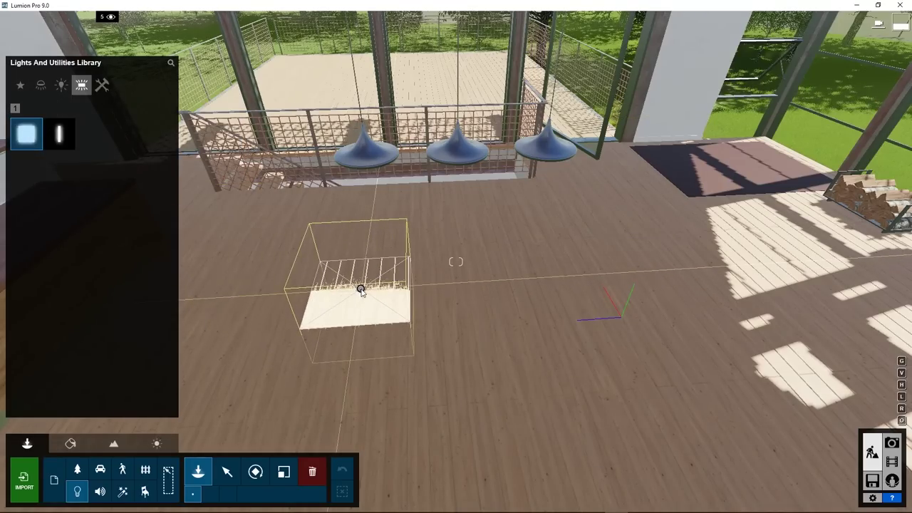
click(360, 290)
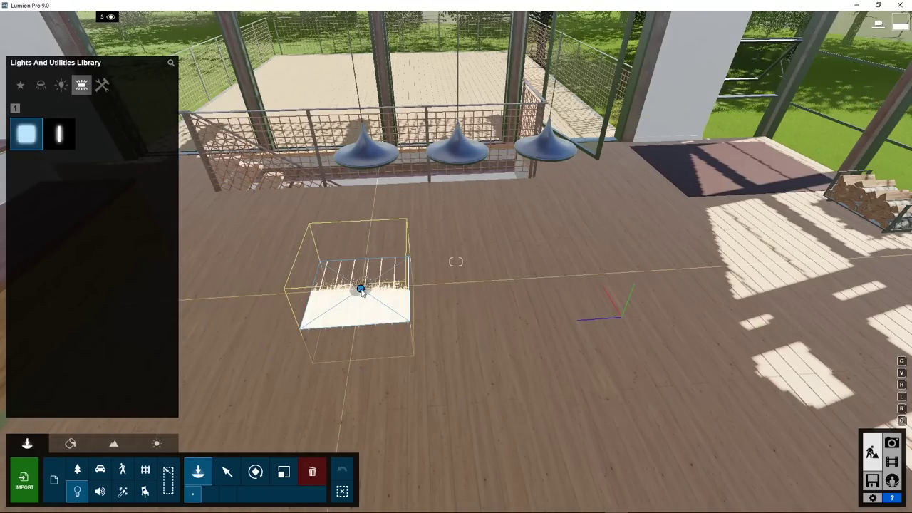
Raise the area light to ceiling height and widen it to about 2.7 m.
click(226, 471)
drag(360, 290, 352, 228)
click(284, 471)
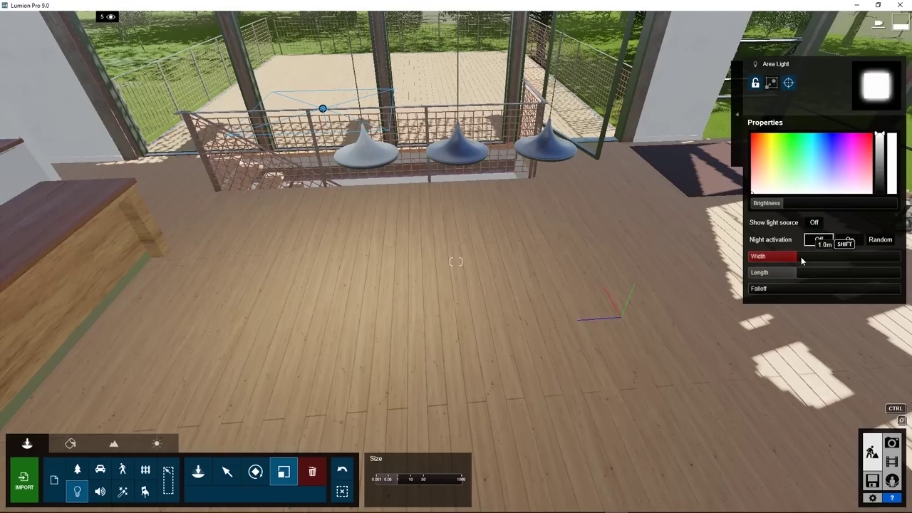
drag(797, 261, 805, 259)
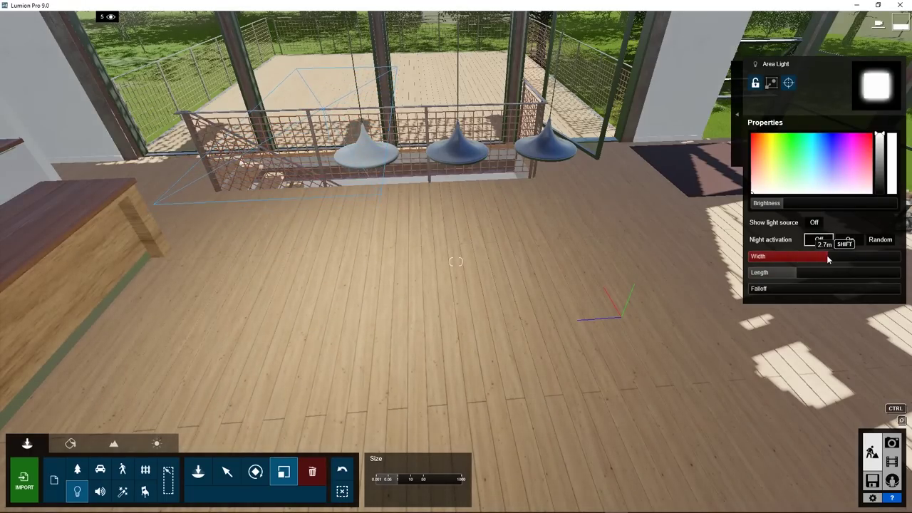
Lengthen the area light to 2.3 m and lower the sun to make it night.
drag(802, 277, 822, 277)
click(157, 443)
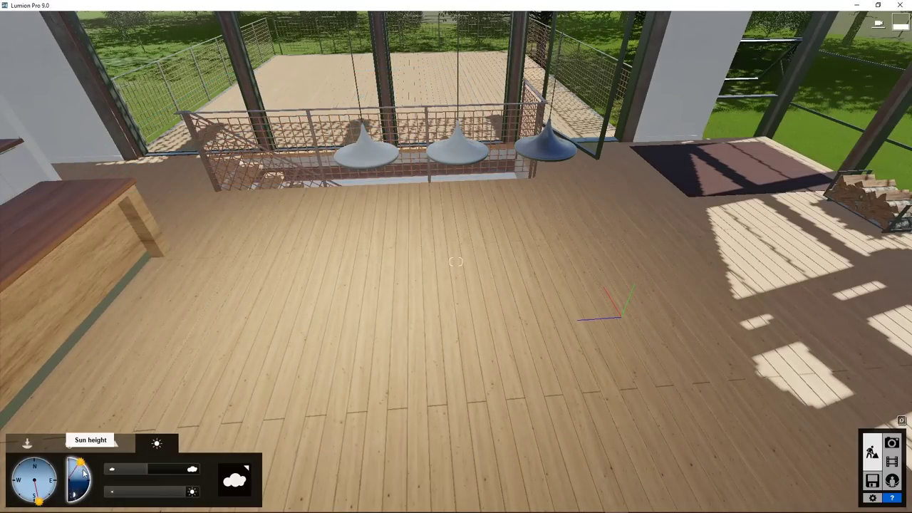
drag(79, 476, 82, 496)
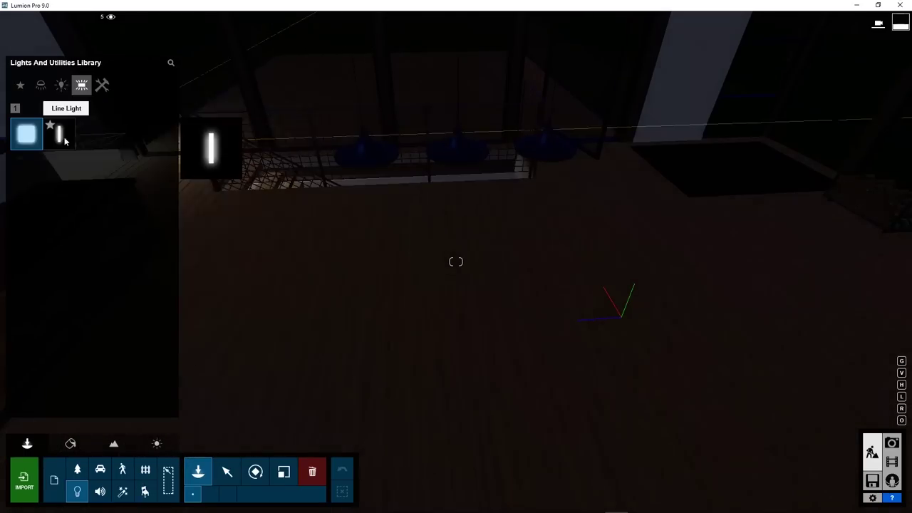
Place three line lights, raise two toward the ceiling, and increase their falloff.
click(60, 134)
click(288, 286)
click(497, 275)
click(682, 265)
click(226, 471)
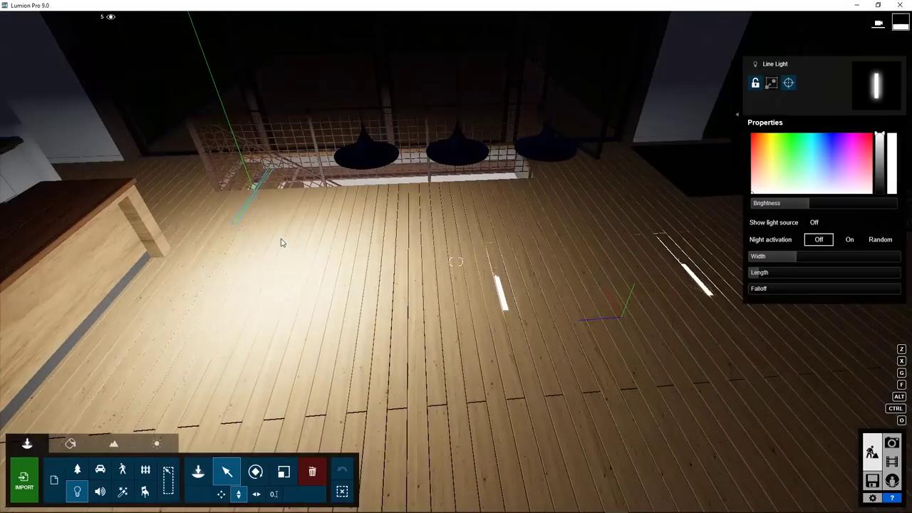
drag(496, 260, 501, 207)
drag(682, 258, 717, 187)
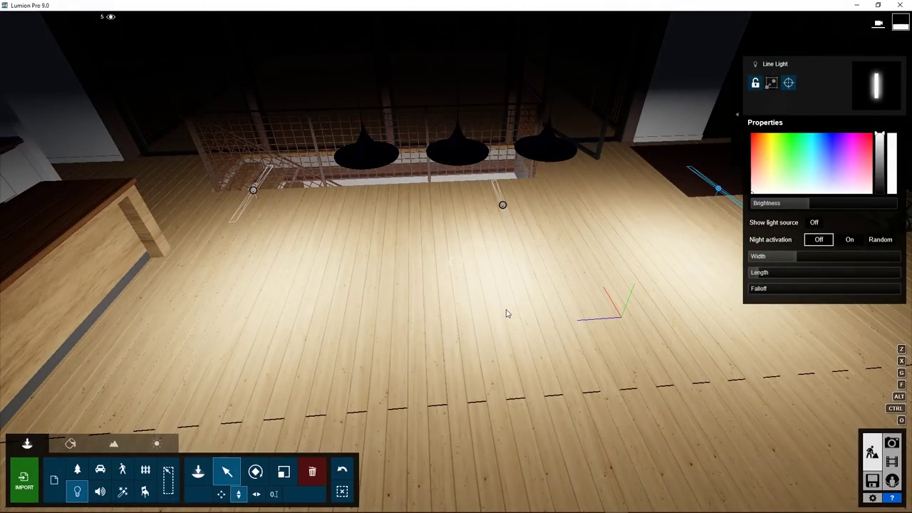
mouse_move(773, 289)
mouse_down()
mouse_move(819, 288)
mouse_move(781, 290)
mouse_up()
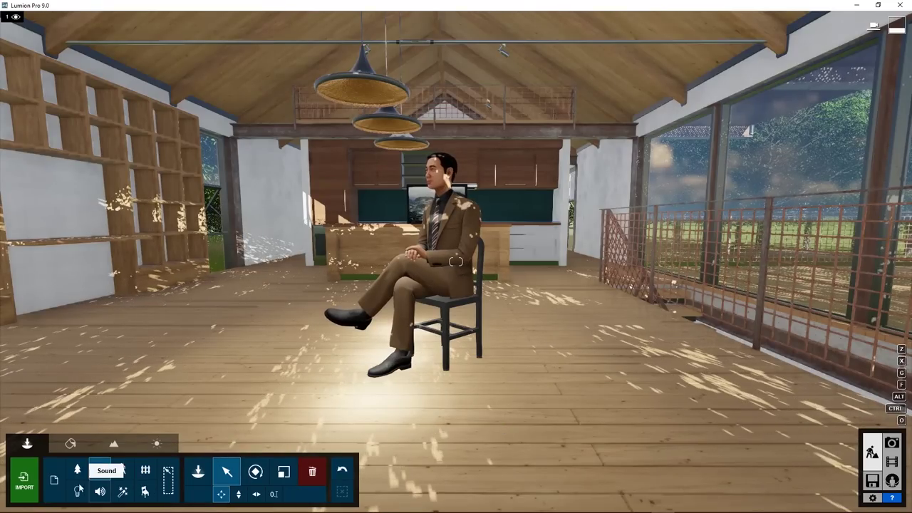
Drag the sun height down to night so the light around the seated man stands out.
click(156, 443)
drag(78, 479, 367, 438)
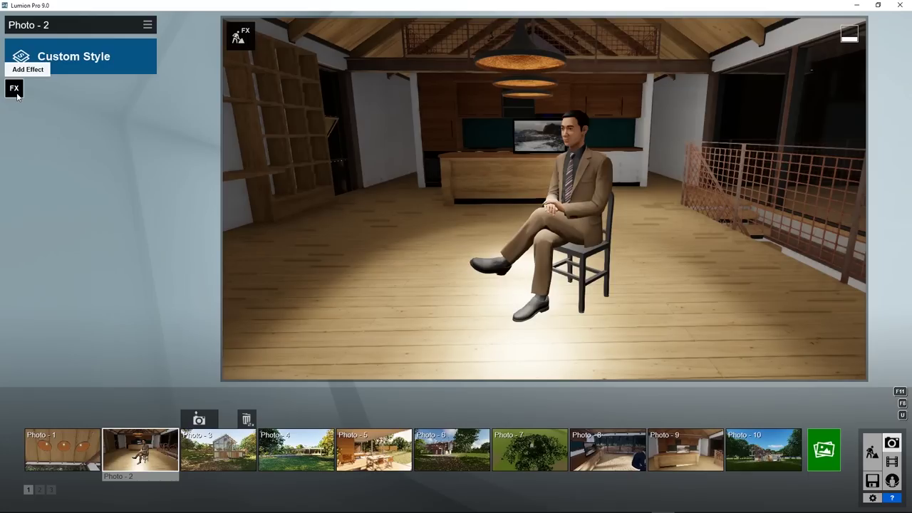
Add a Shadow effect to Photo 2 with Soft Shadows and Fine Detail Shadows on.
click(15, 90)
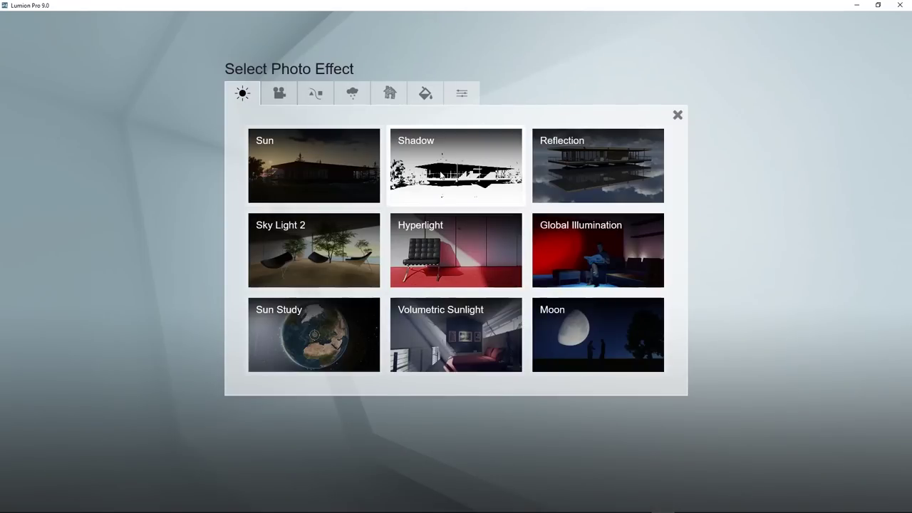
click(440, 173)
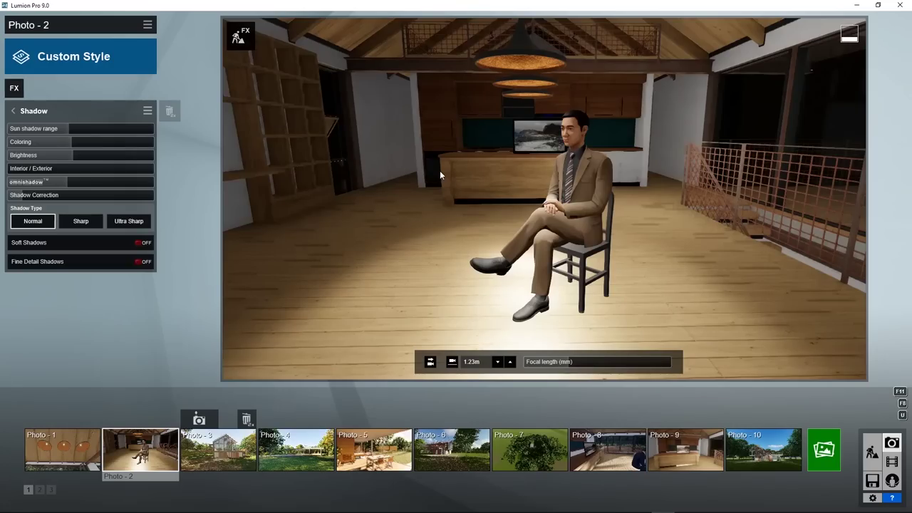
click(140, 243)
click(139, 262)
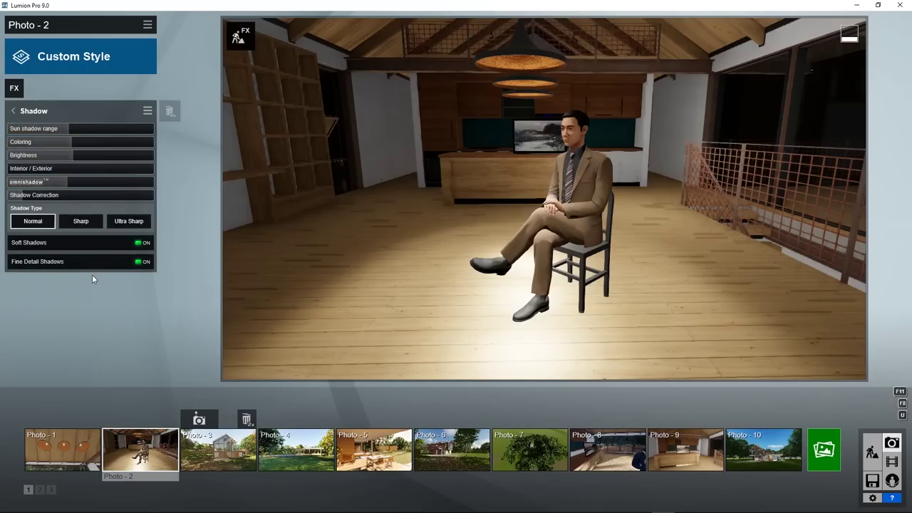
Add a Hyperlight effect to Photo 2 and return to Build mode with effects previewed.
click(13, 110)
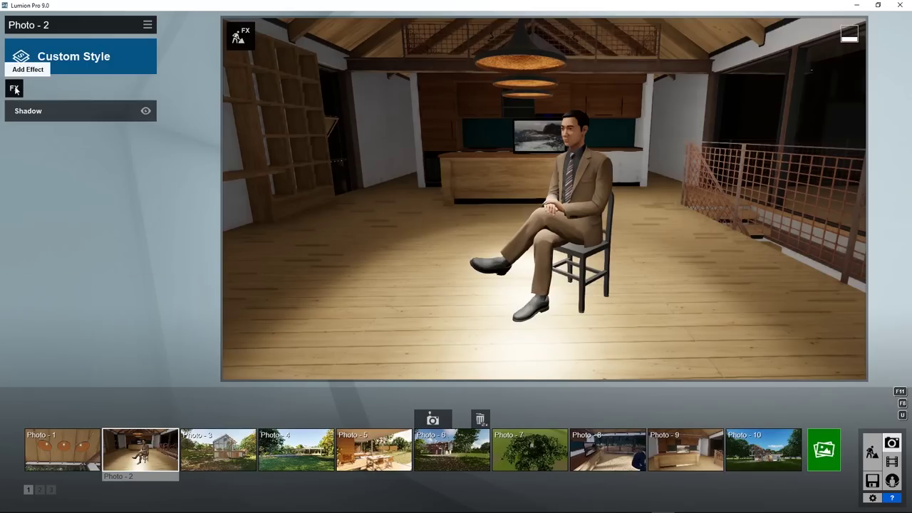
click(14, 88)
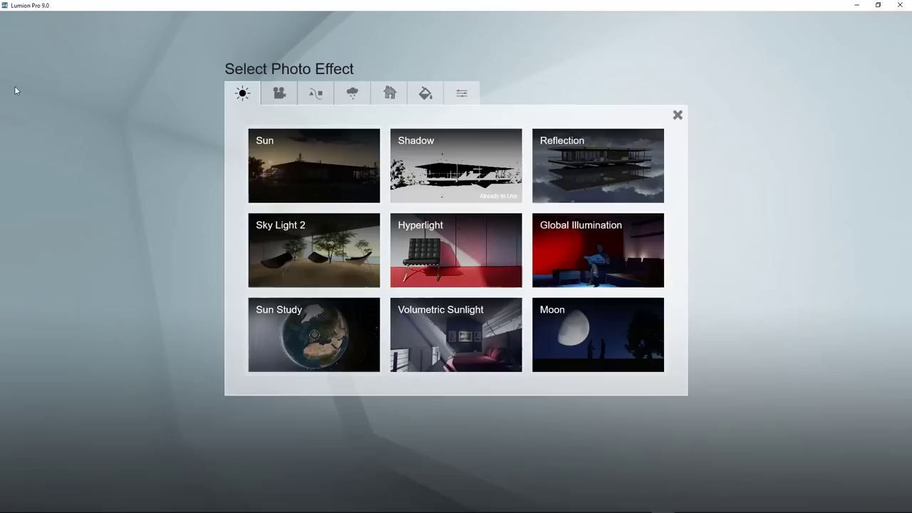
click(456, 254)
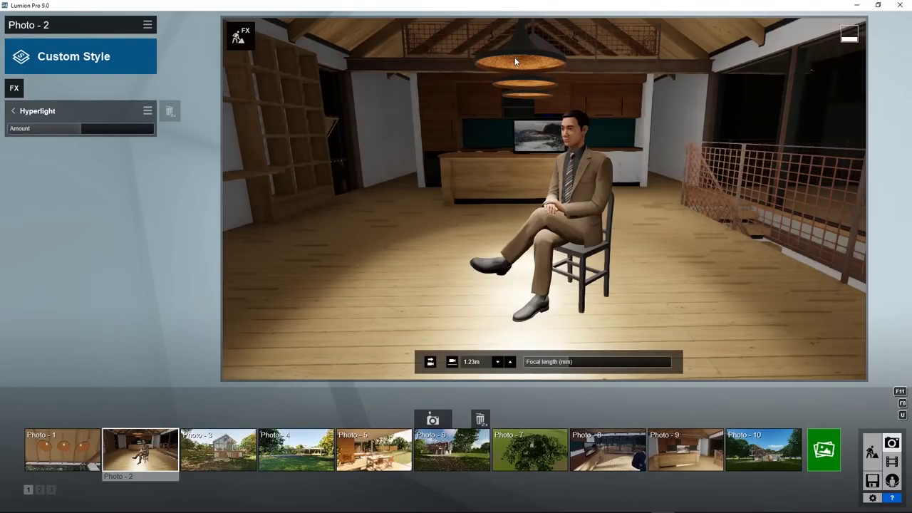
click(238, 33)
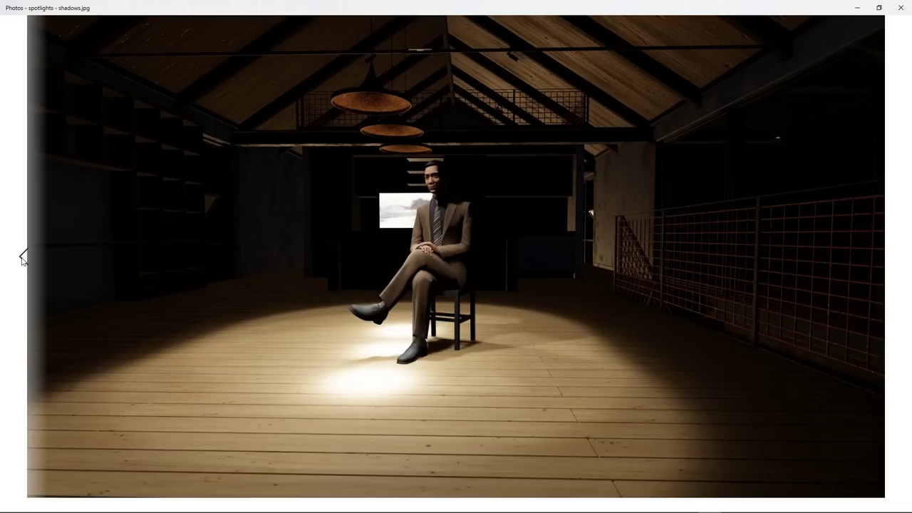
Flip through the spotlight, omni light and area light renders, each shadows version followed by its hyperlight version.
click(22, 260)
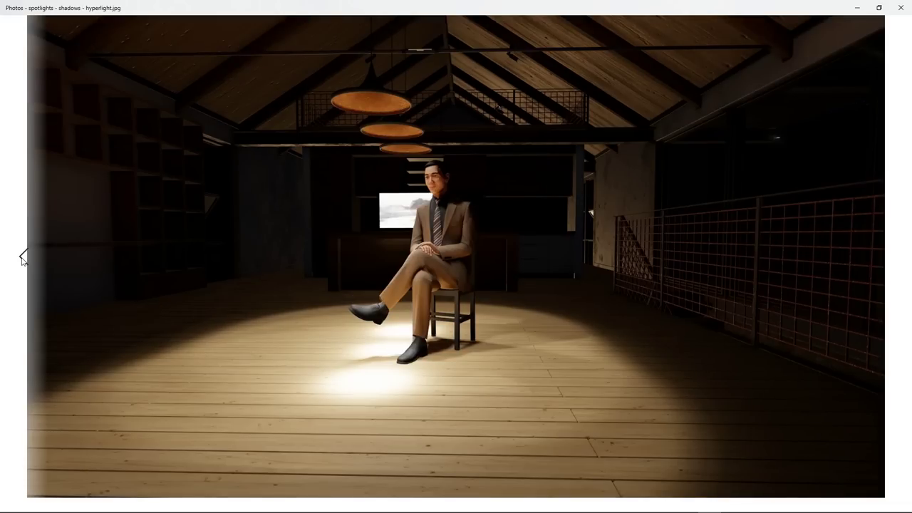
click(23, 260)
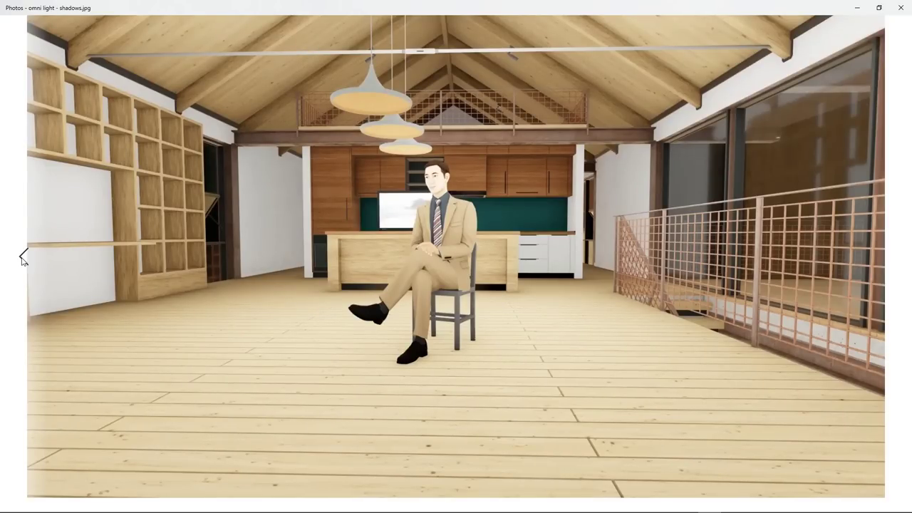
click(22, 260)
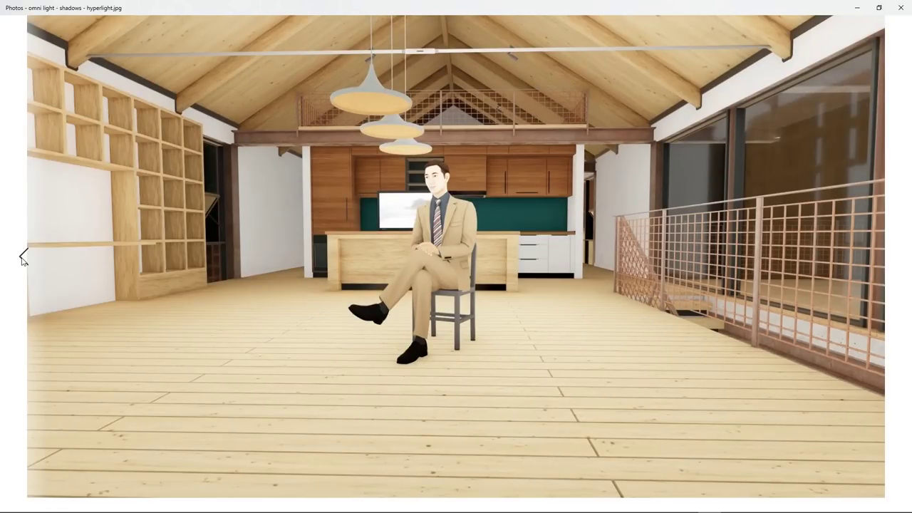
click(22, 260)
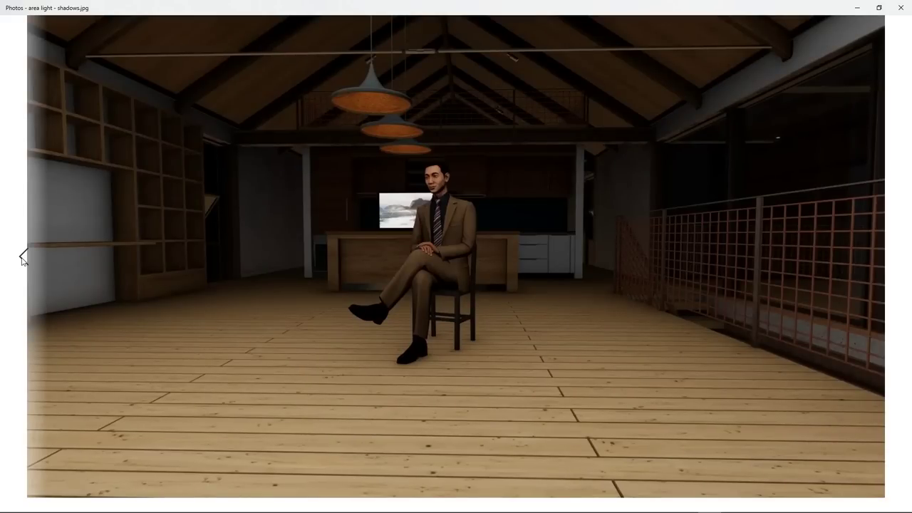
click(22, 260)
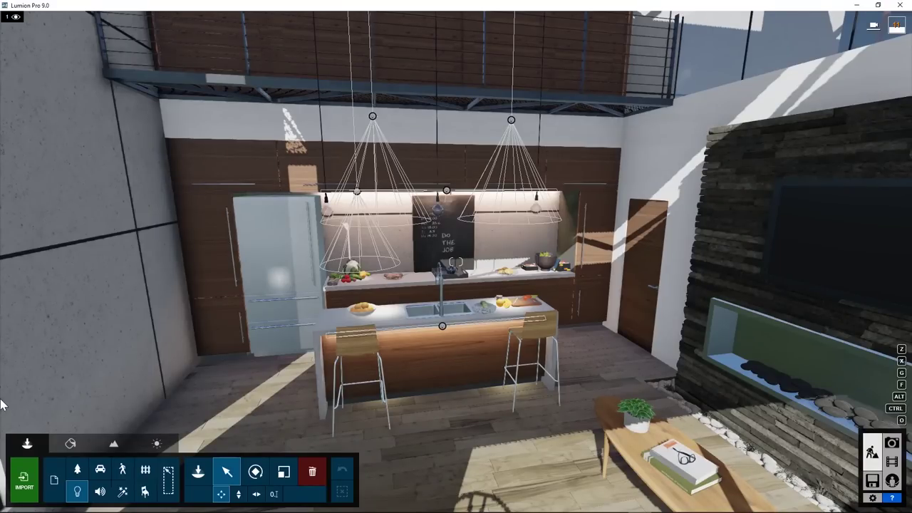
Lower the sun height to make the kitchen view night and the hallway view dusk.
click(157, 443)
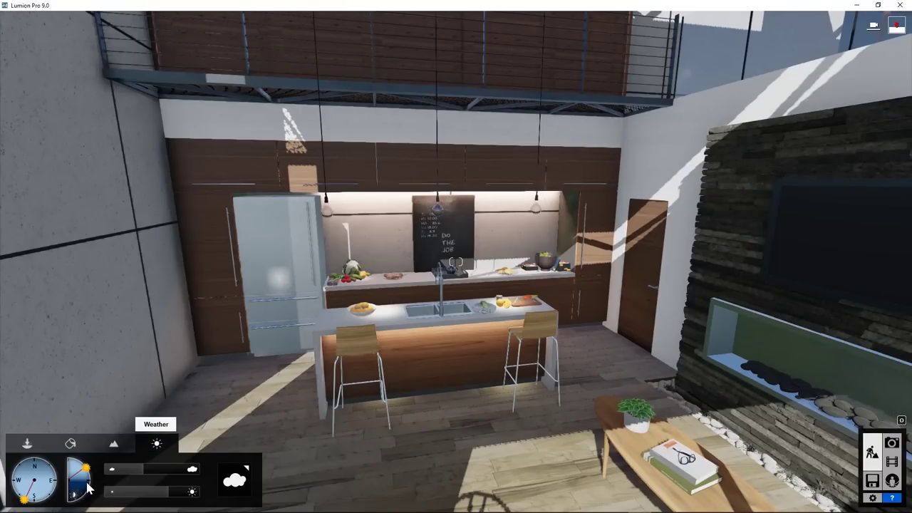
drag(85, 472, 82, 498)
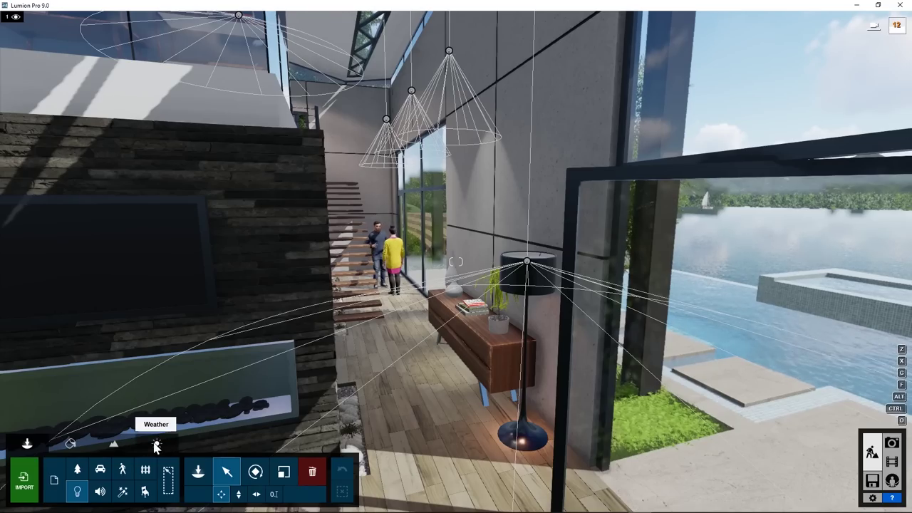
click(157, 443)
drag(85, 466, 91, 488)
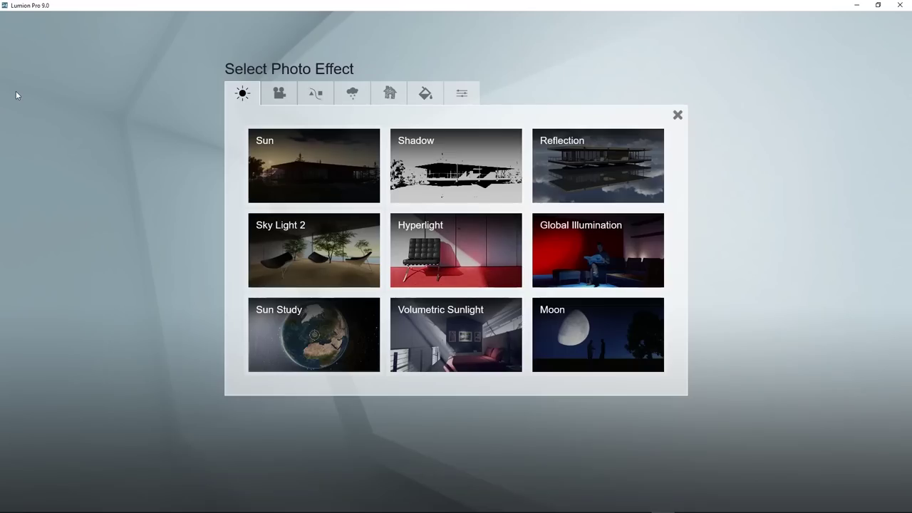
Give Photo 10 a Shadow effect with Soft Shadows and Fine Detail Shadows set to ON.
click(438, 171)
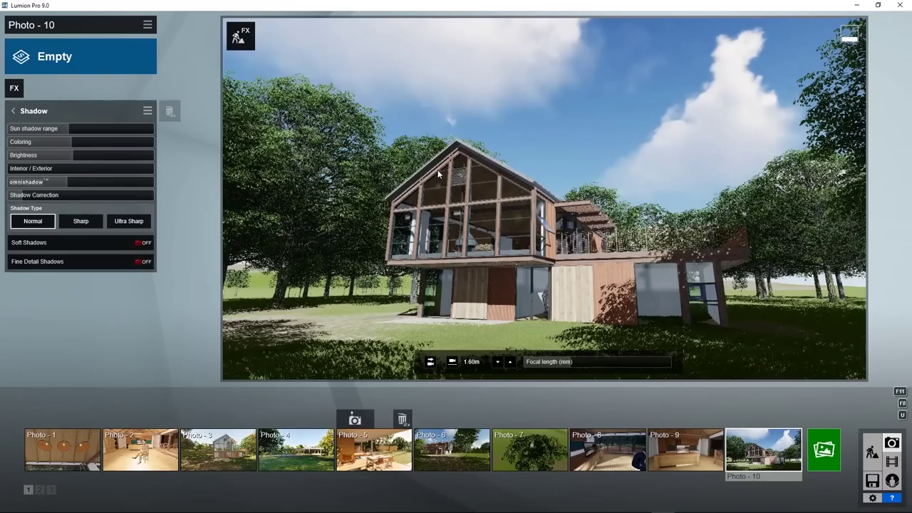
click(142, 242)
click(140, 262)
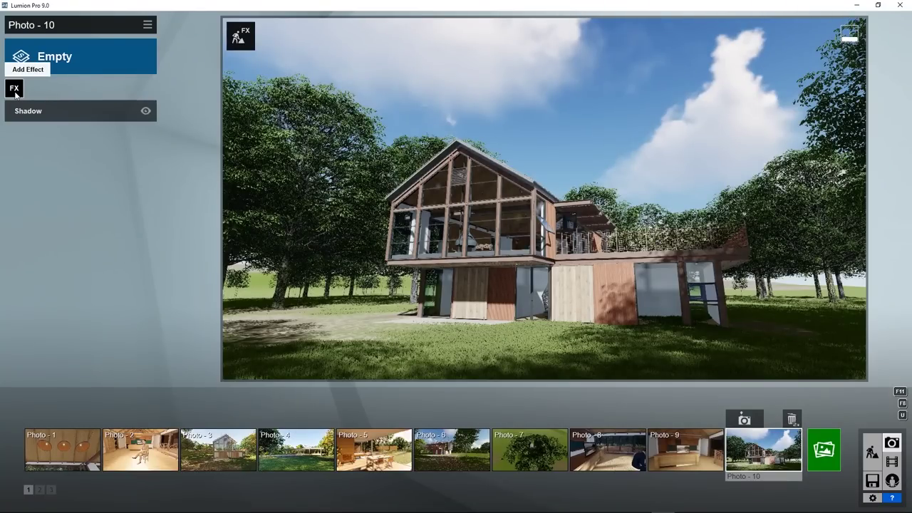
Stack Sky Light 2 and then Hyperlight onto Photo 10's effect list.
click(14, 89)
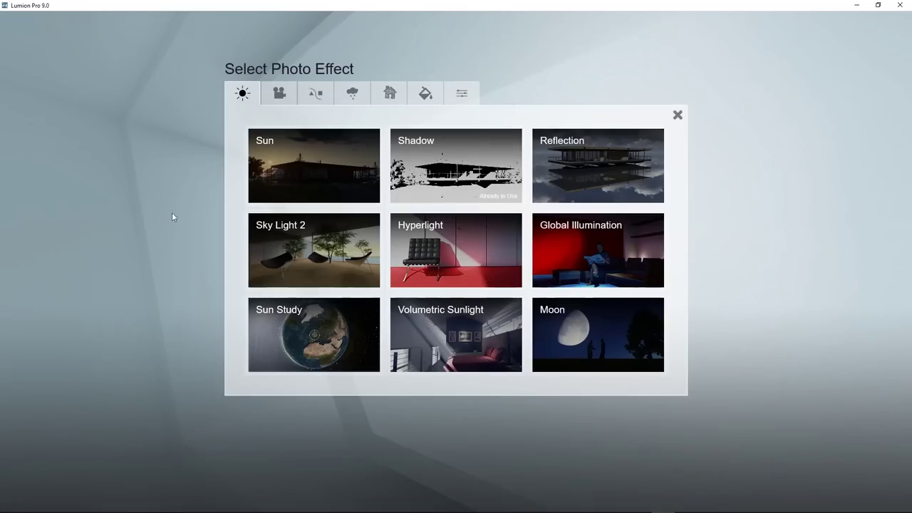
click(332, 257)
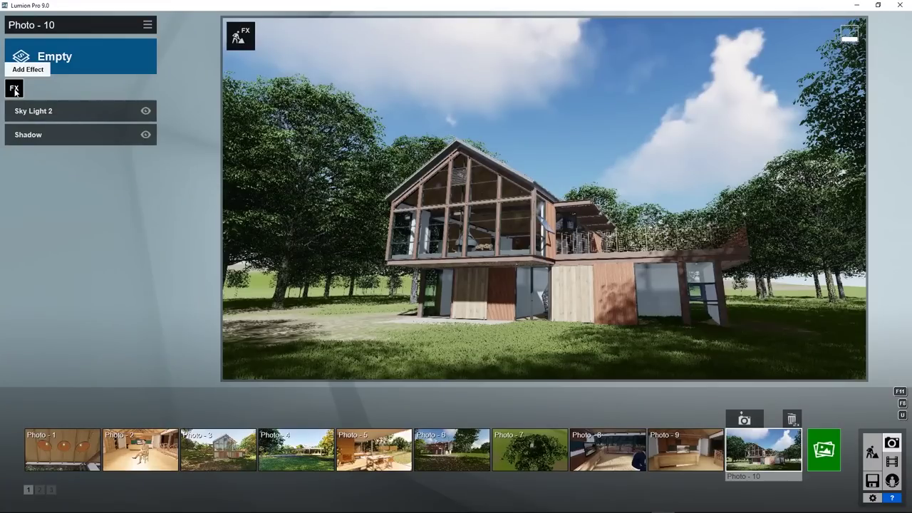
click(14, 89)
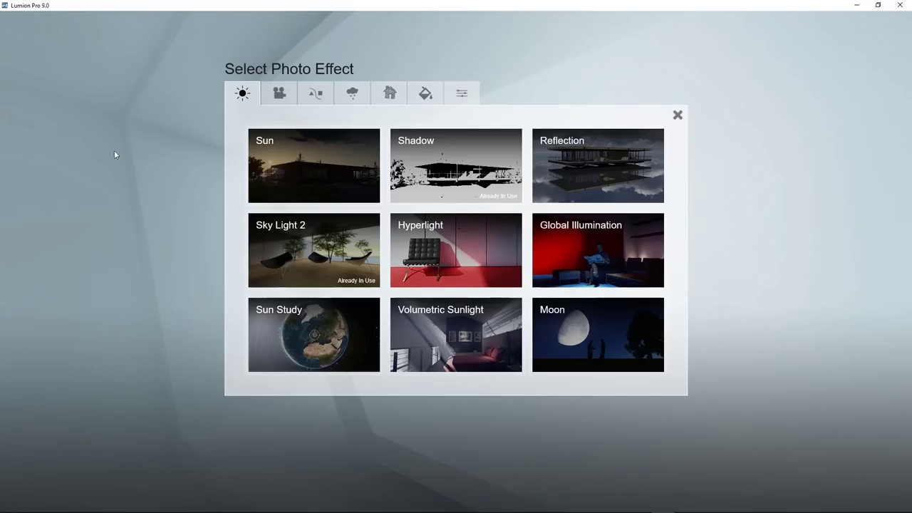
click(446, 246)
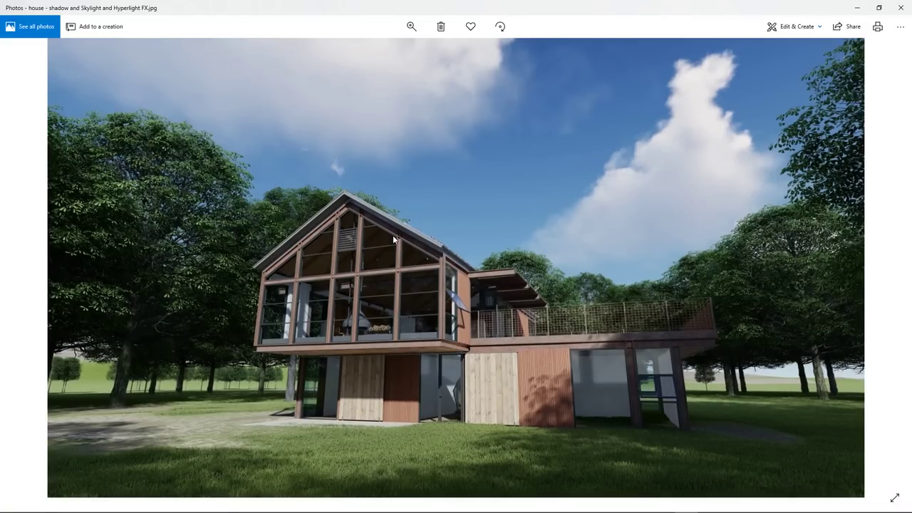
key(Right)
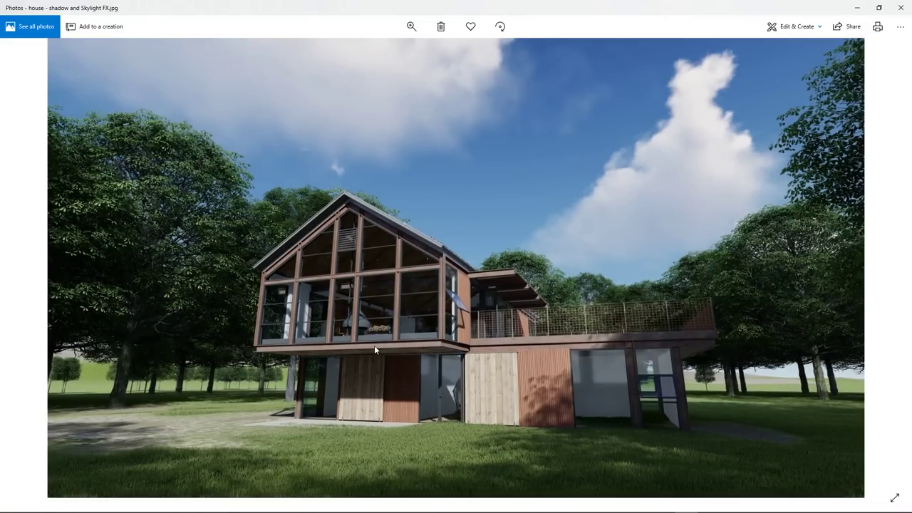
key(Right)
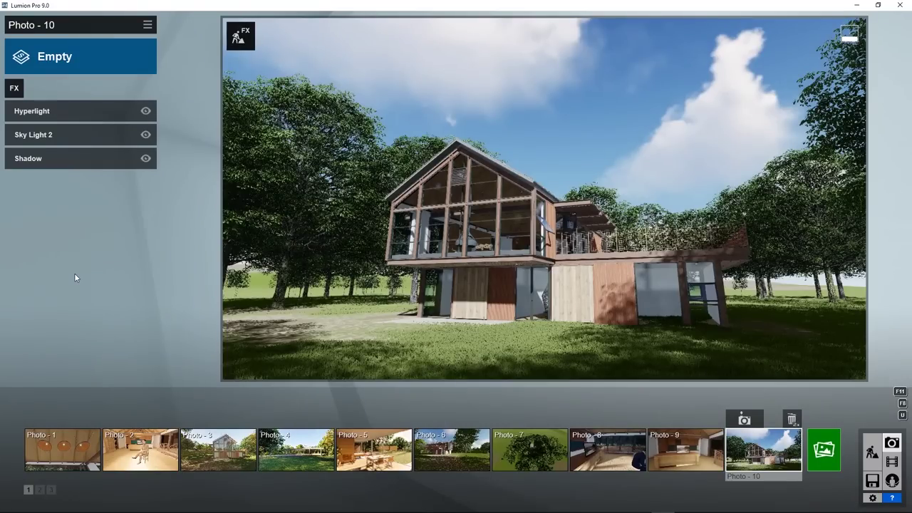
Add Real Skies from Weather and Climate, rotate its heading to about 45, and pick another cloudy sky.
click(14, 87)
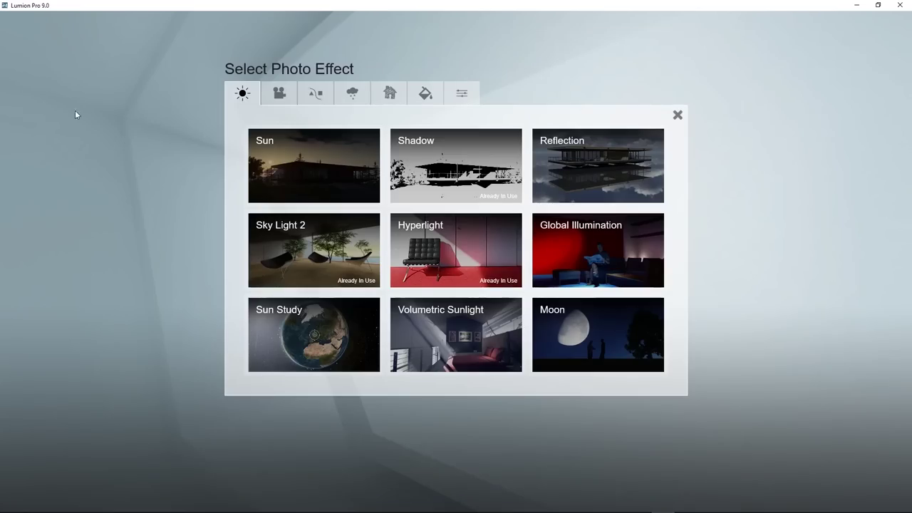
click(353, 92)
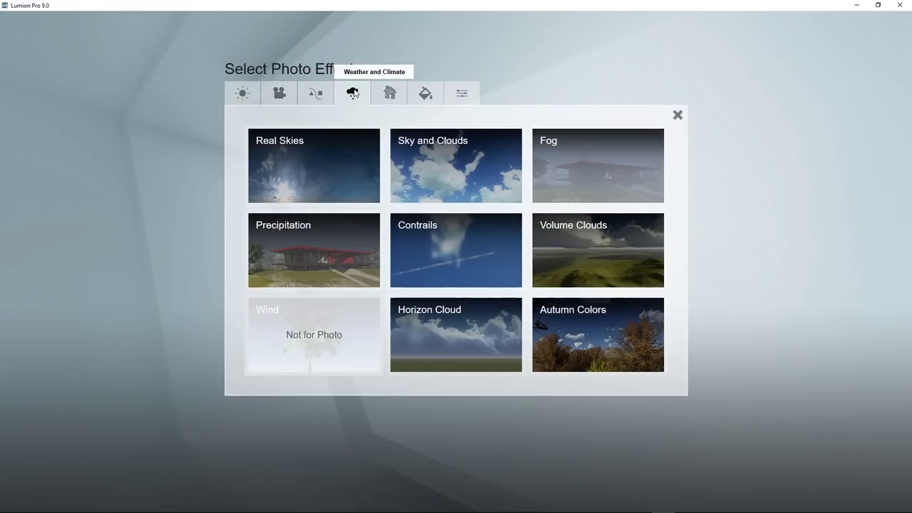
click(307, 165)
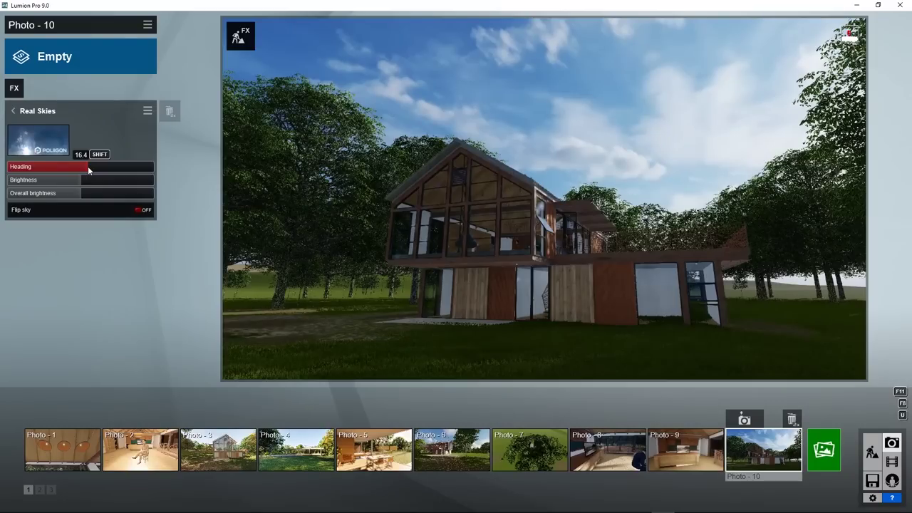
drag(88, 169, 132, 170)
click(37, 143)
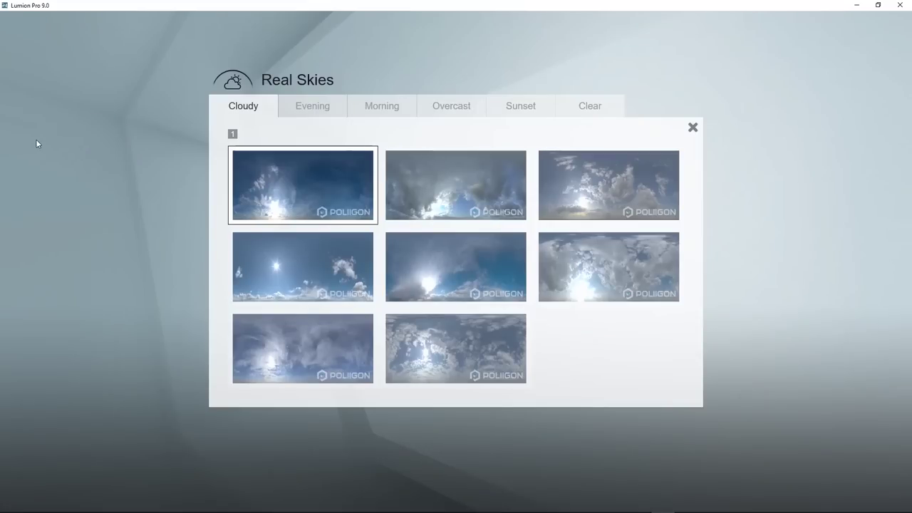
click(579, 201)
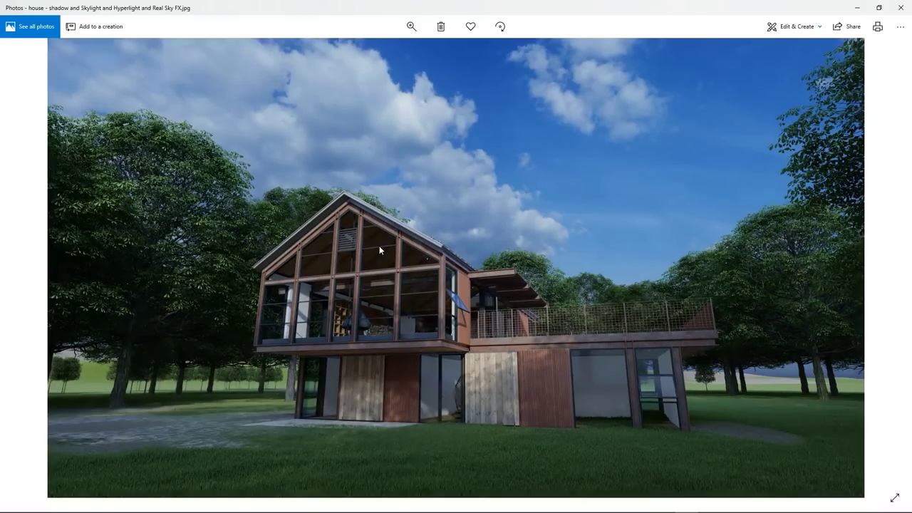
key(Left)
key(Right)
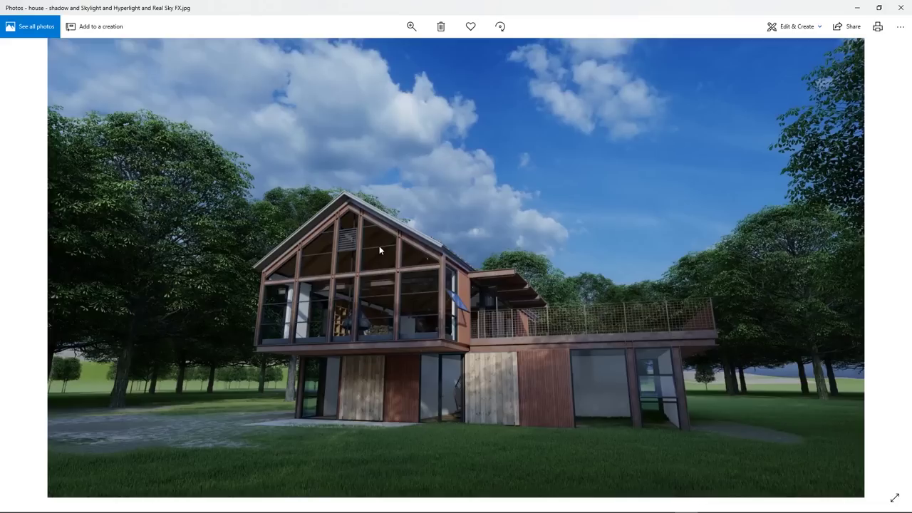
key(Left)
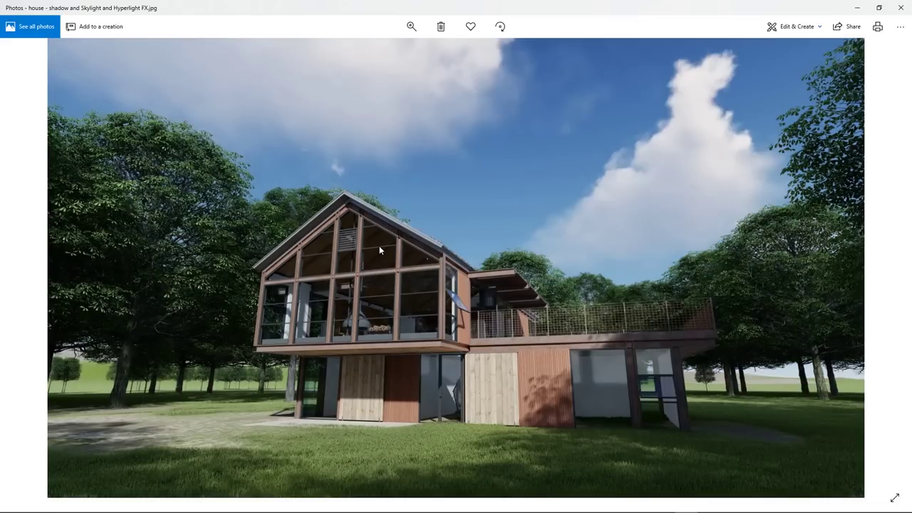
key(Right)
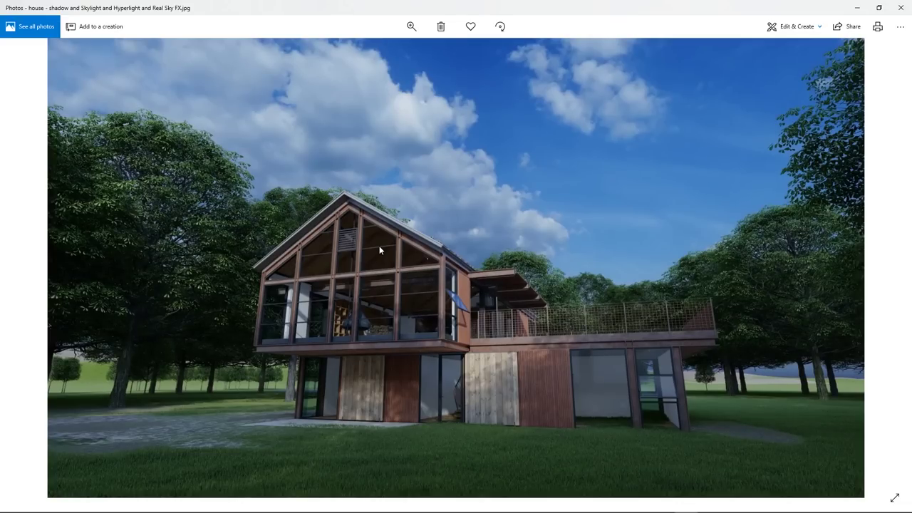
key(Left)
key(Right)
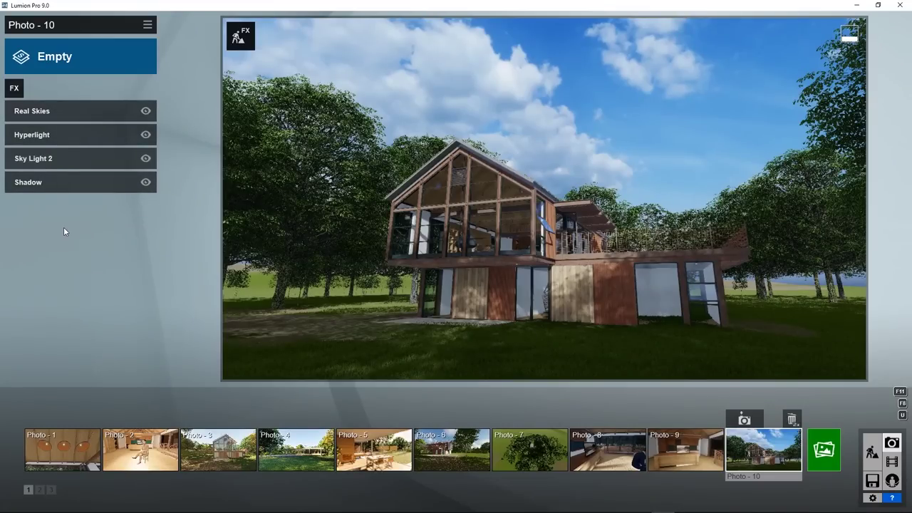
Apply the Realistic style, delete Real Skies, and reset Hyperlight, Sky Light 2 and Shadow to defaults.
click(68, 57)
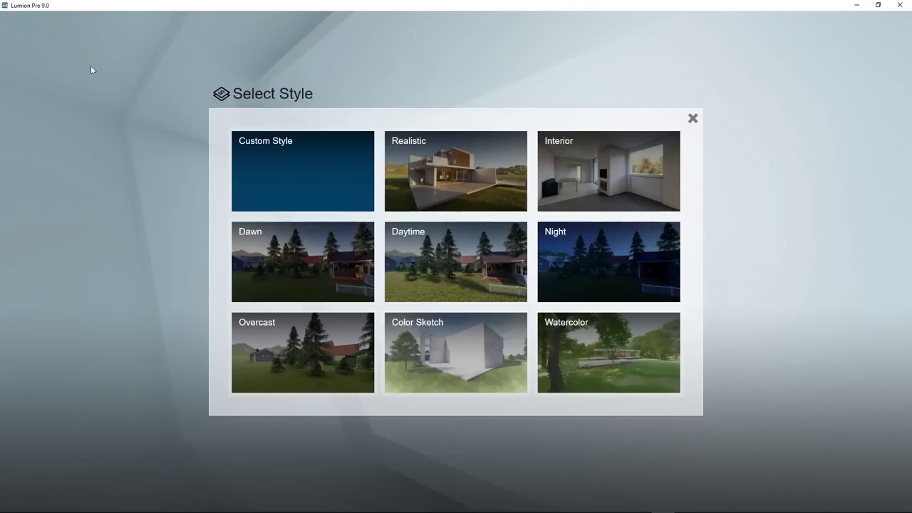
click(452, 171)
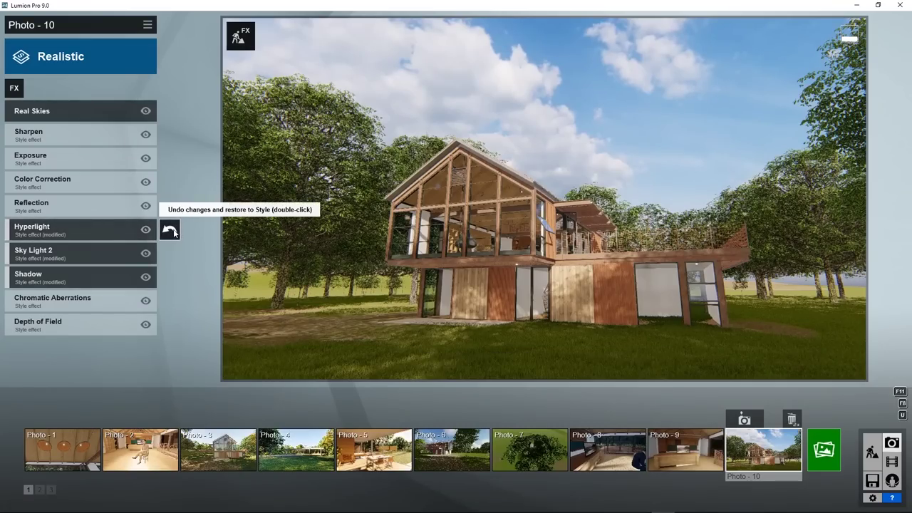
double_click(169, 112)
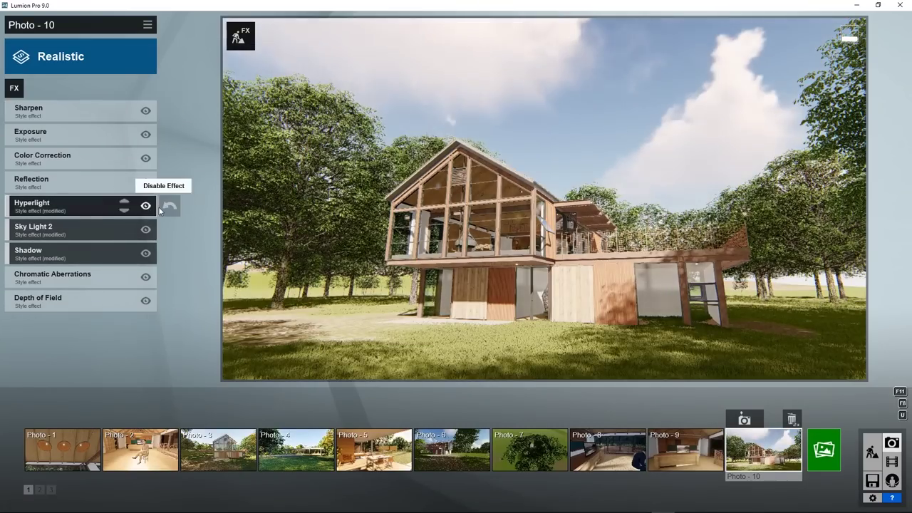
double_click(168, 205)
double_click(169, 230)
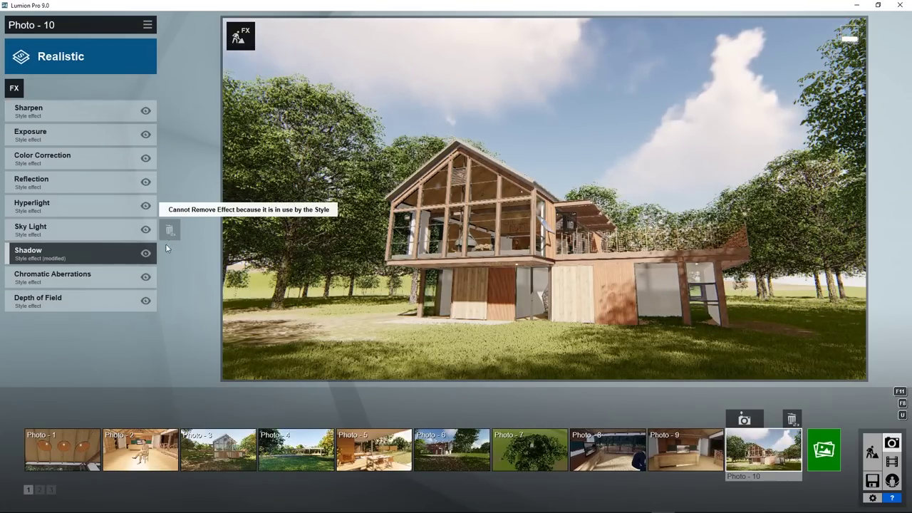
double_click(169, 253)
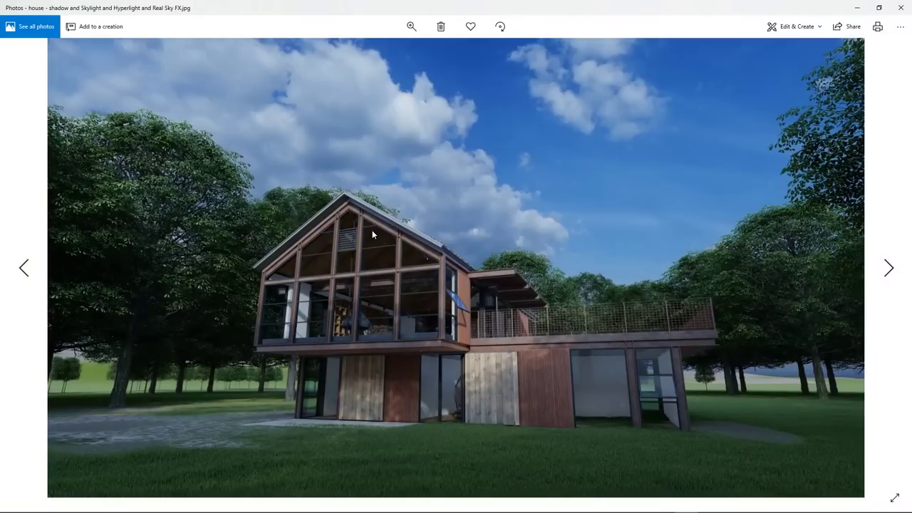
key(Right)
key(Right)
key(Right)
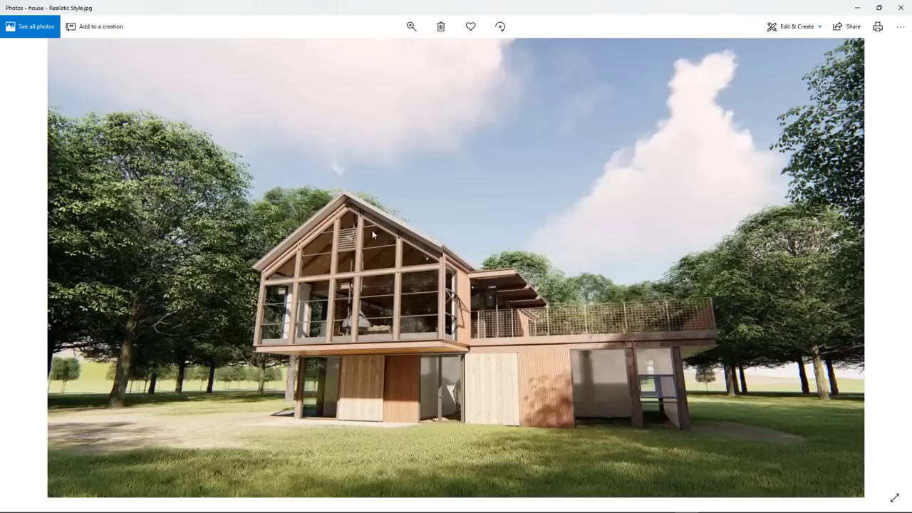
View both Real Sky renders, then return to 'house - Realistic Style.jpg'.
key(Right)
key(Left)
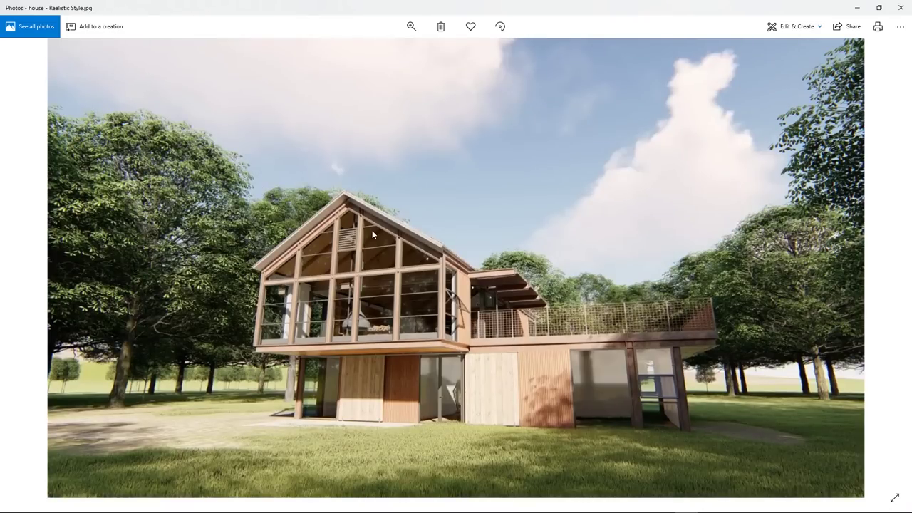